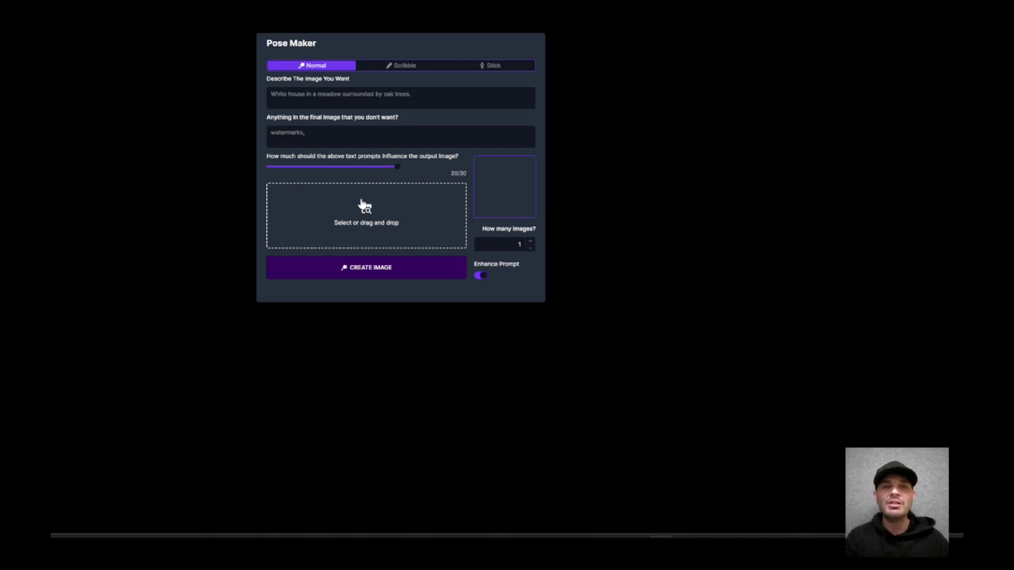
# Step: Look at the Scribble and Stick modes of the Pose Maker, and return to Normal mode
pyautogui.click(394, 68)
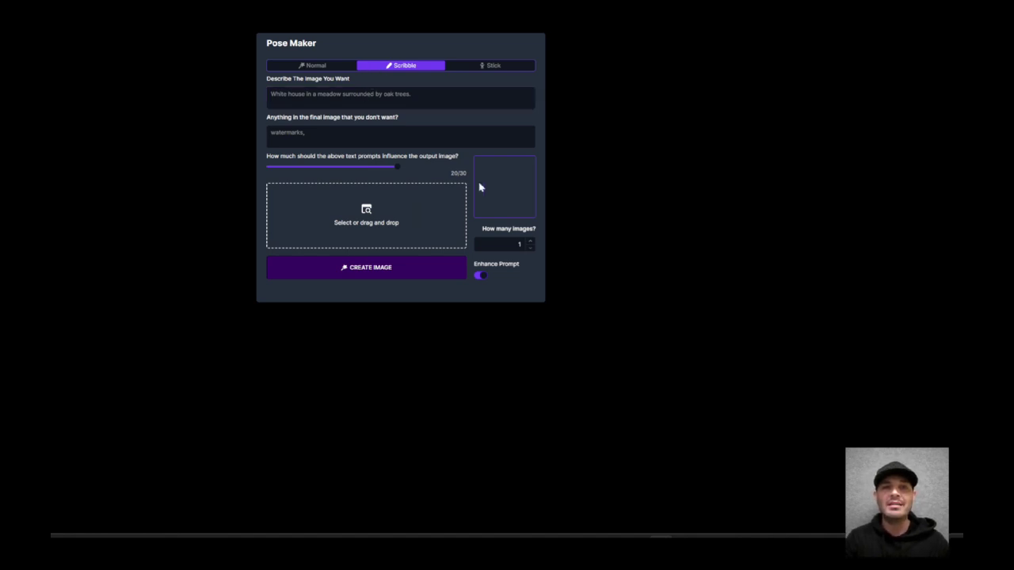
pyautogui.click(490, 68)
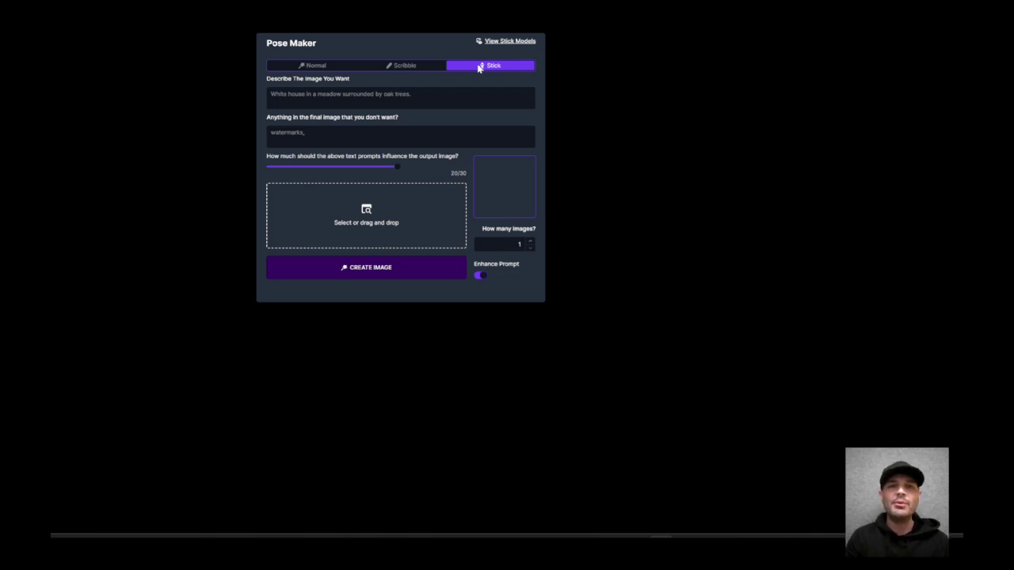
pyautogui.click(352, 65)
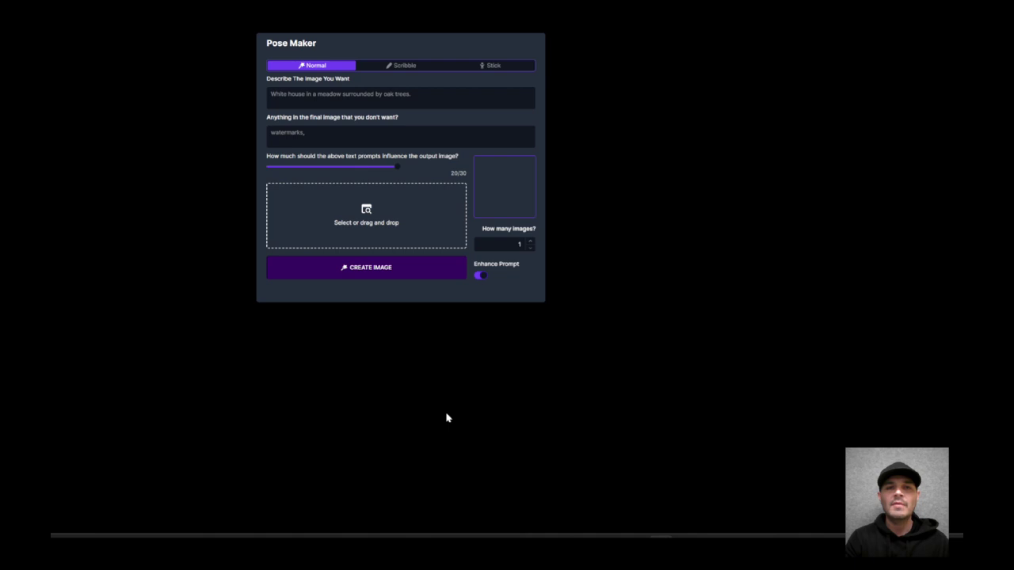
# Step: Add "cute colorful dragon 2" from Downloads as the reference image and describe the wanted image as "cute kitten sitting on clouds"
pyautogui.click(637, 545)
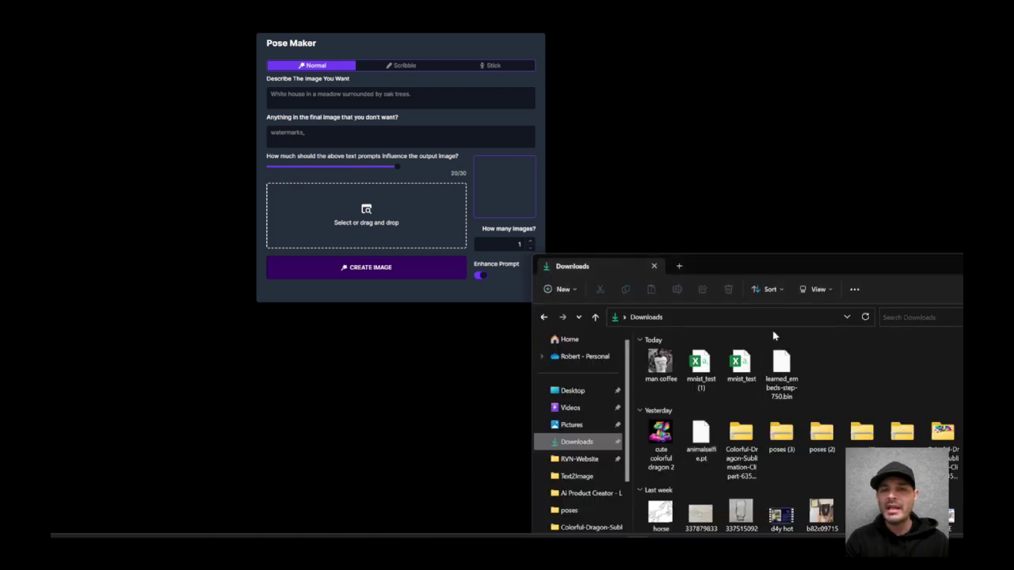
pyautogui.moveTo(660, 435); pyautogui.dragTo(358, 206)
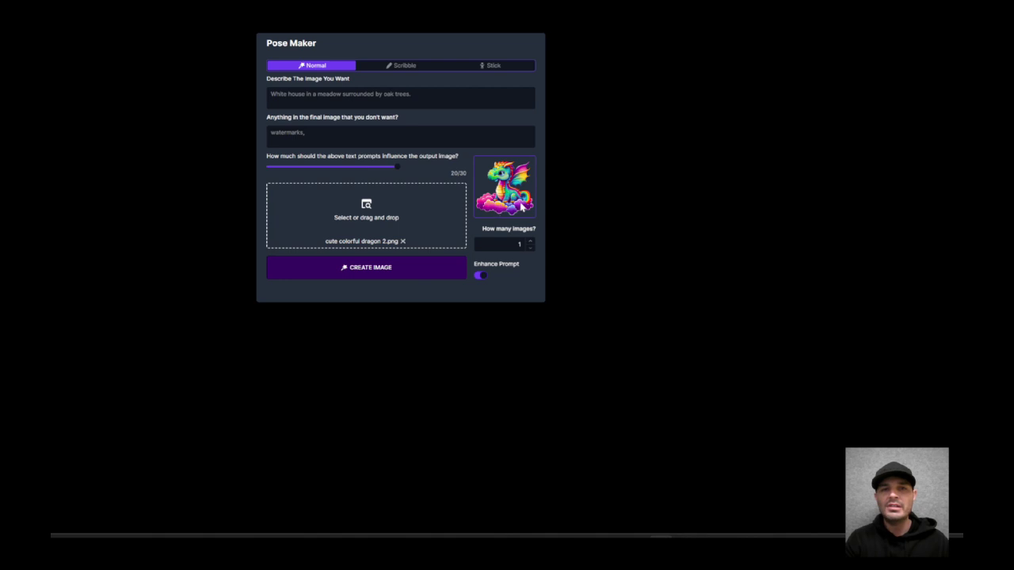
pyautogui.click(363, 96)
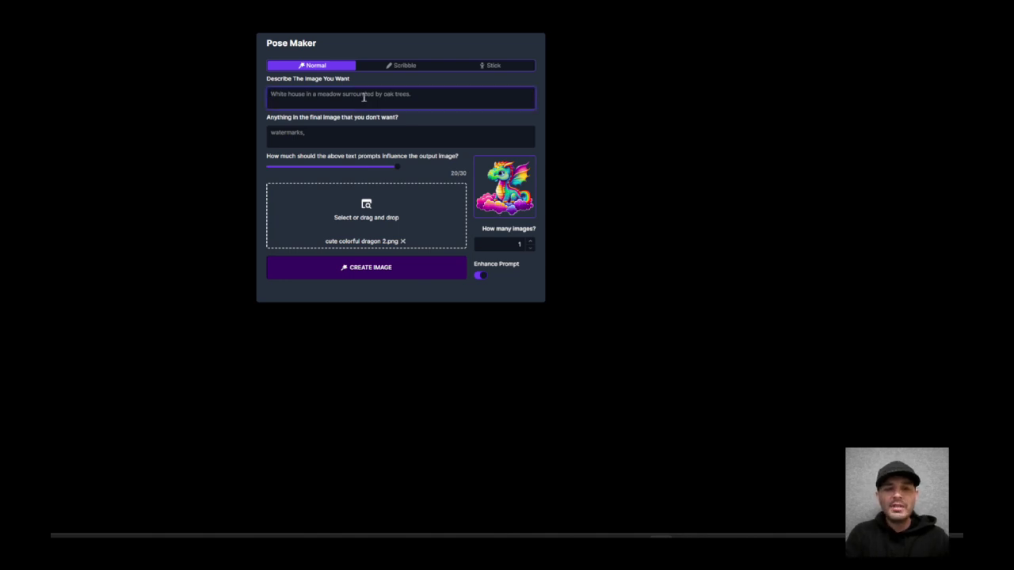
pyautogui.write('cute kitten sitting on clouds')
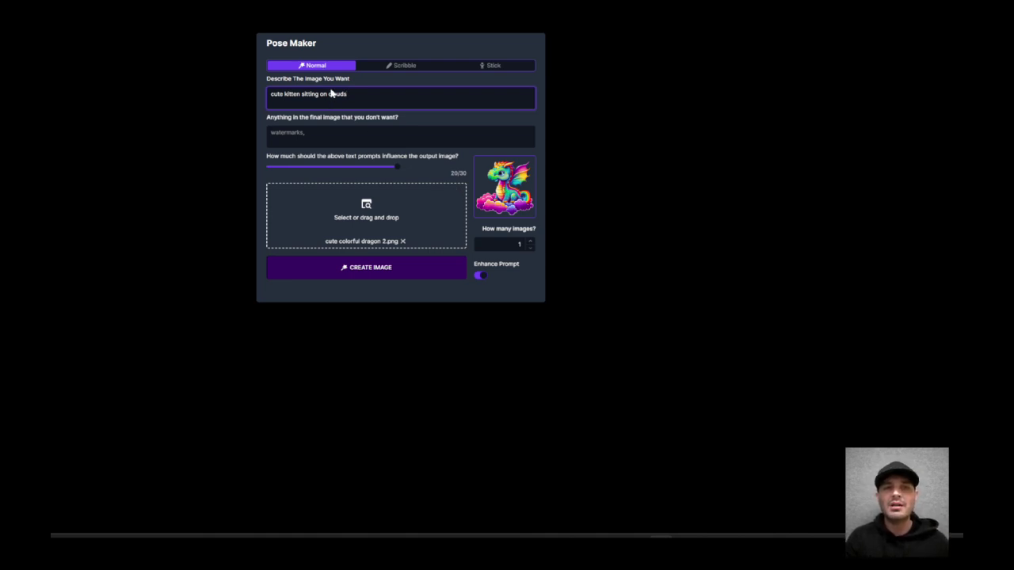
# Step: Create the kitten image from the dragon reference, view it enlarged and close the viewer
pyautogui.click(363, 269)
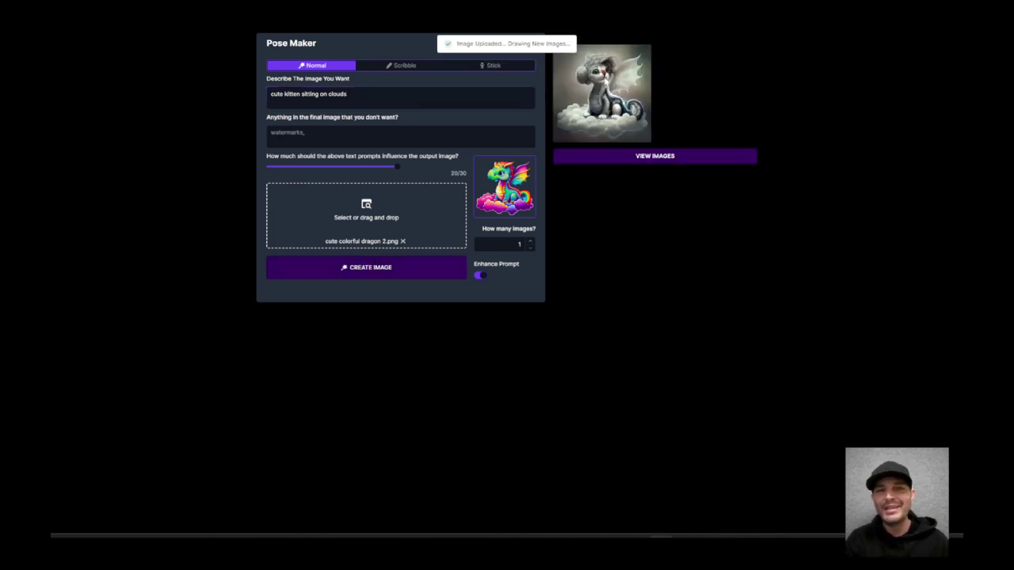
pyautogui.click(645, 163)
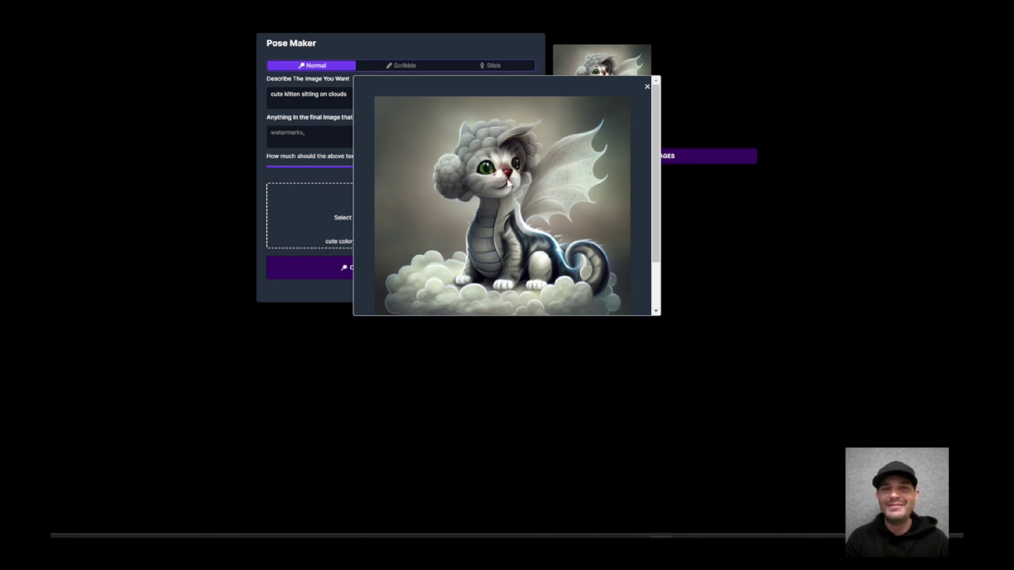
pyautogui.click(647, 89)
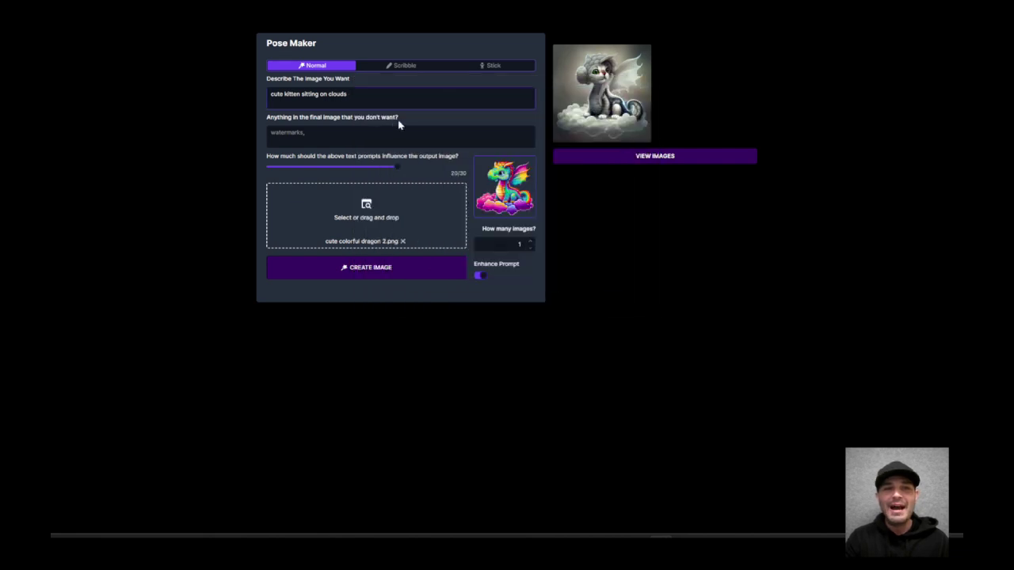
# Step: Exclude "dull colors" from the final image and extend the description to "colorful cute kitten sitting on clouds"
pyautogui.click(361, 133)
pyautogui.write('du')
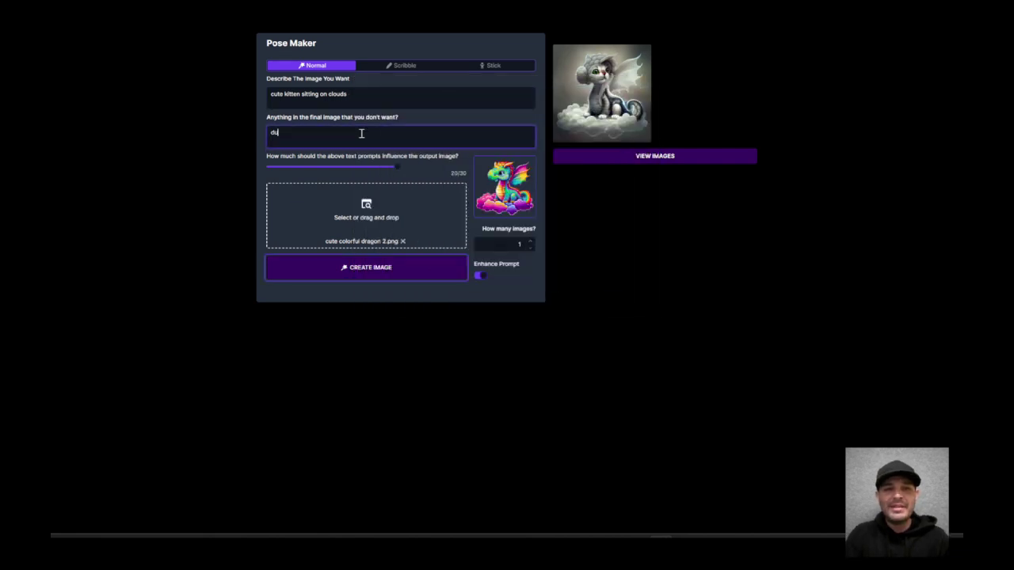
pyautogui.write('ll colors')
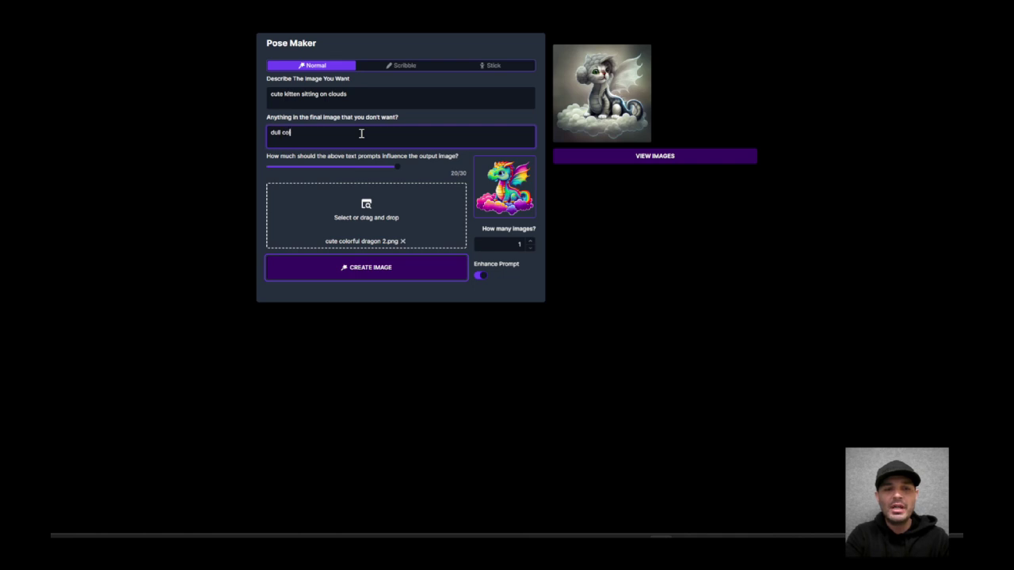
pyautogui.click(271, 96)
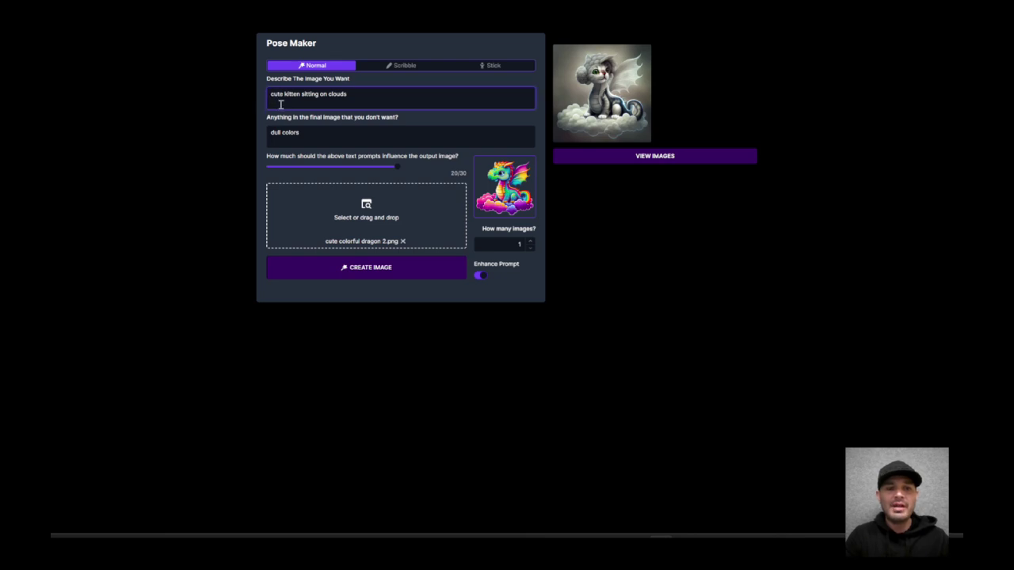
pyautogui.write('colorful')
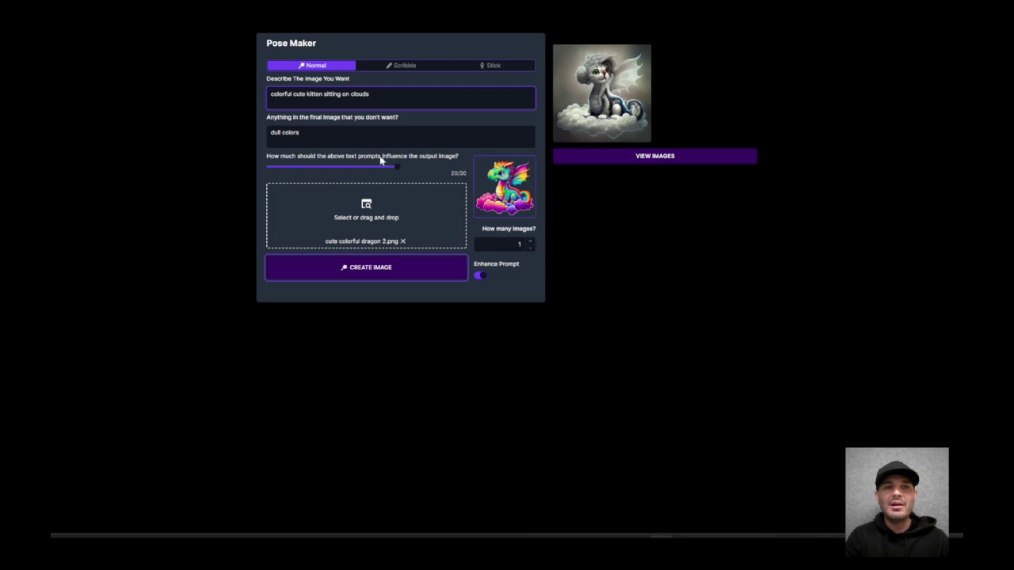
# Step: Generate a new image with the colorful kitten prompt, examine the whole enlarged picture and close it
pyautogui.click(378, 267)
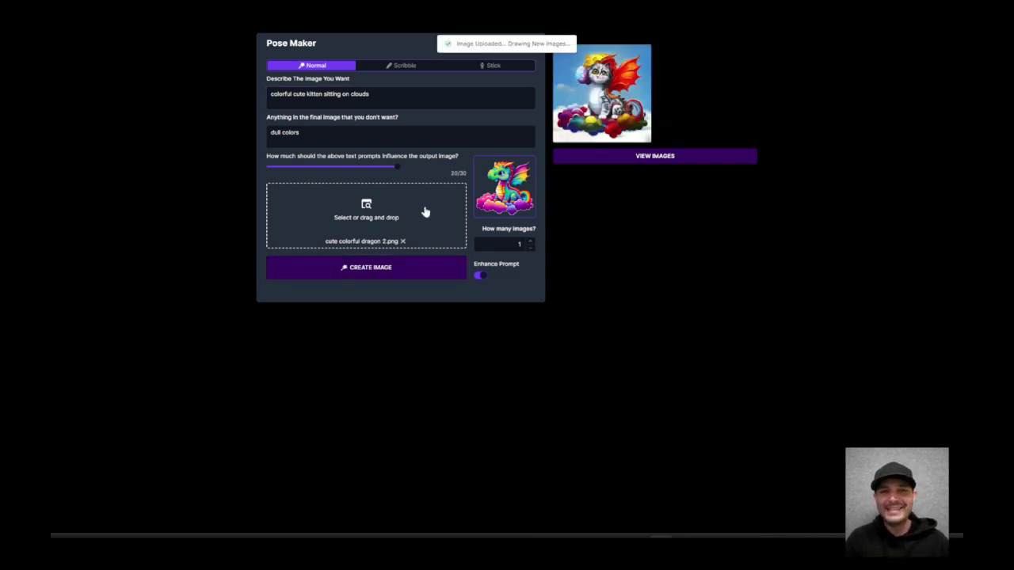
pyautogui.click(608, 157)
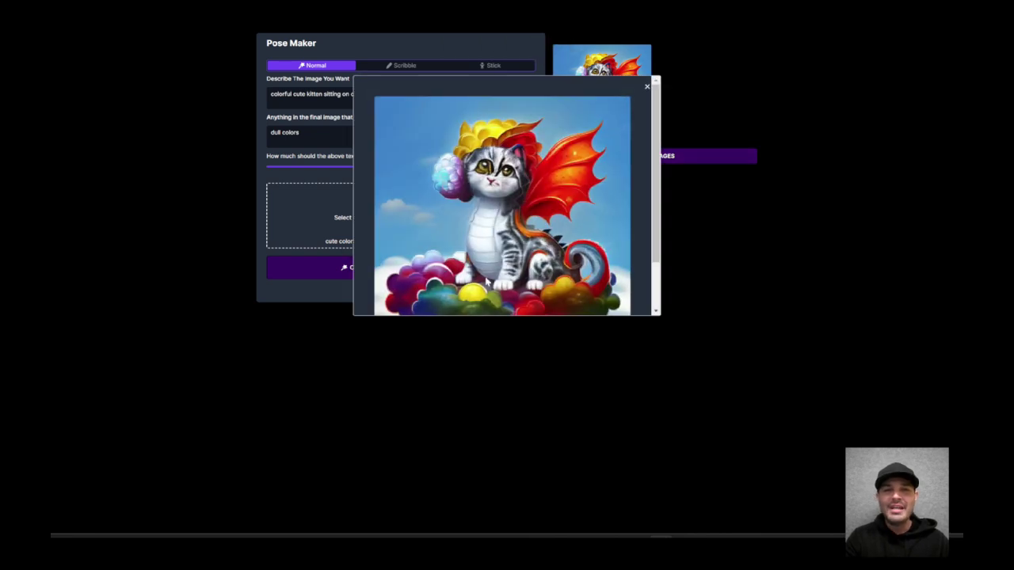
pyautogui.scroll(-1, 604, 162)
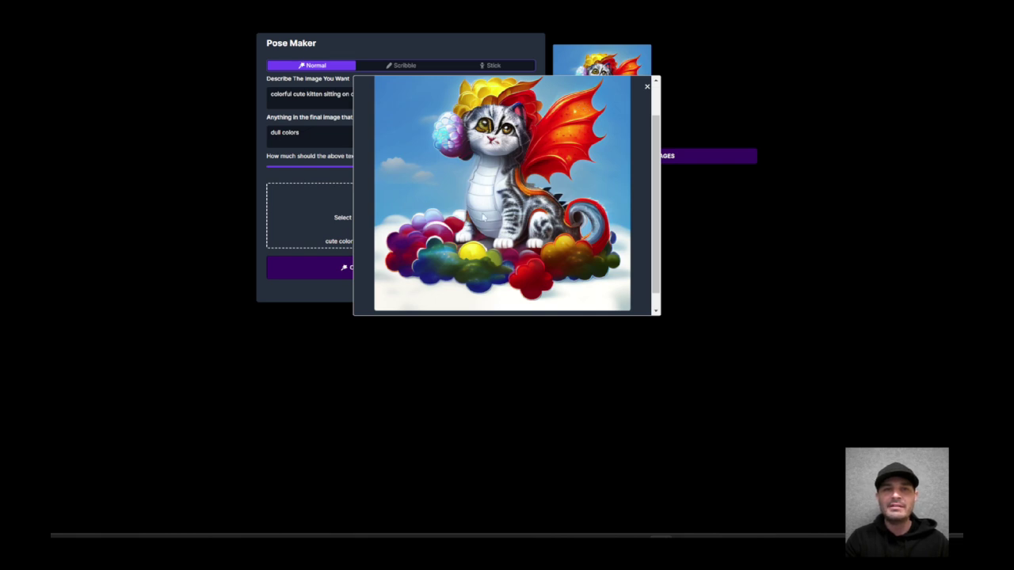
pyautogui.click(646, 87)
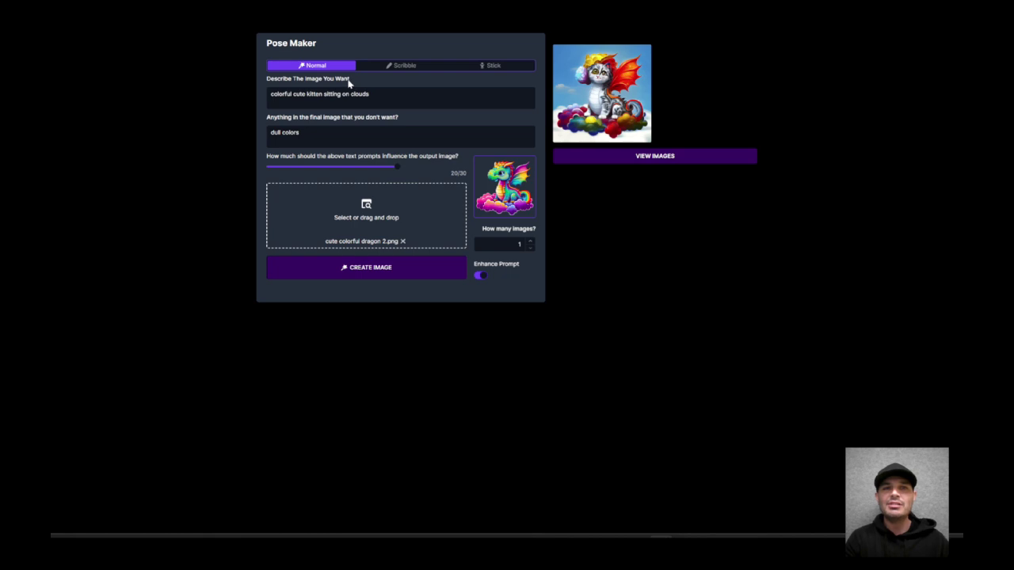
# Step: Raise the text prompt influence to 30/30, create another kitten image and view it enlarged
pyautogui.moveTo(398, 173); pyautogui.dragTo(467, 171)
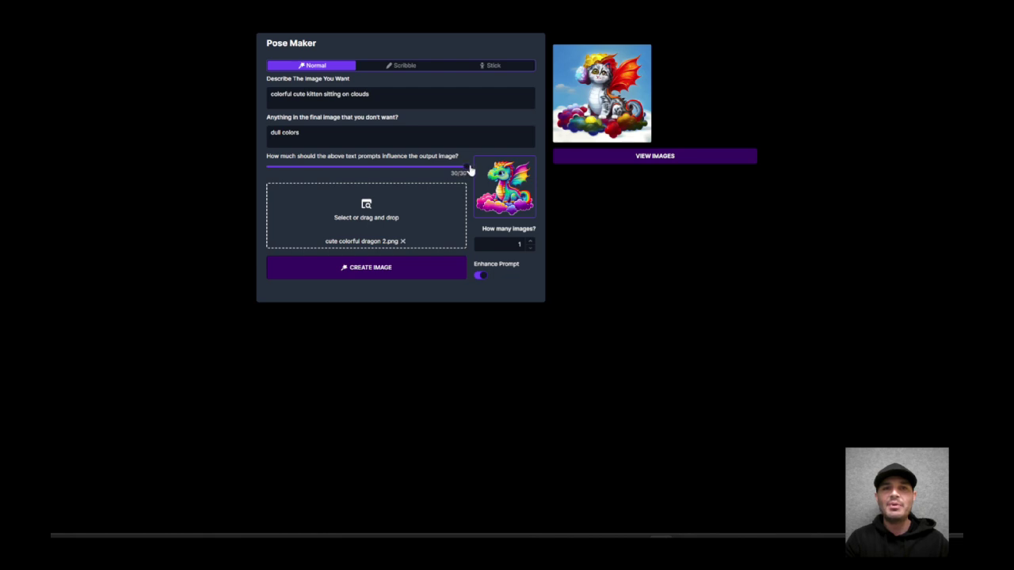
pyautogui.click(408, 269)
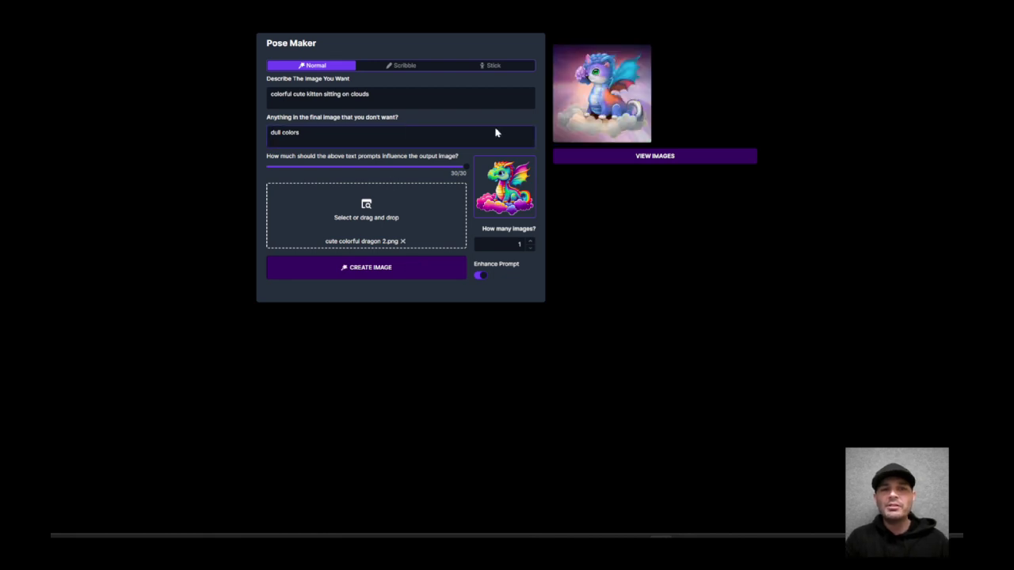
pyautogui.click(586, 158)
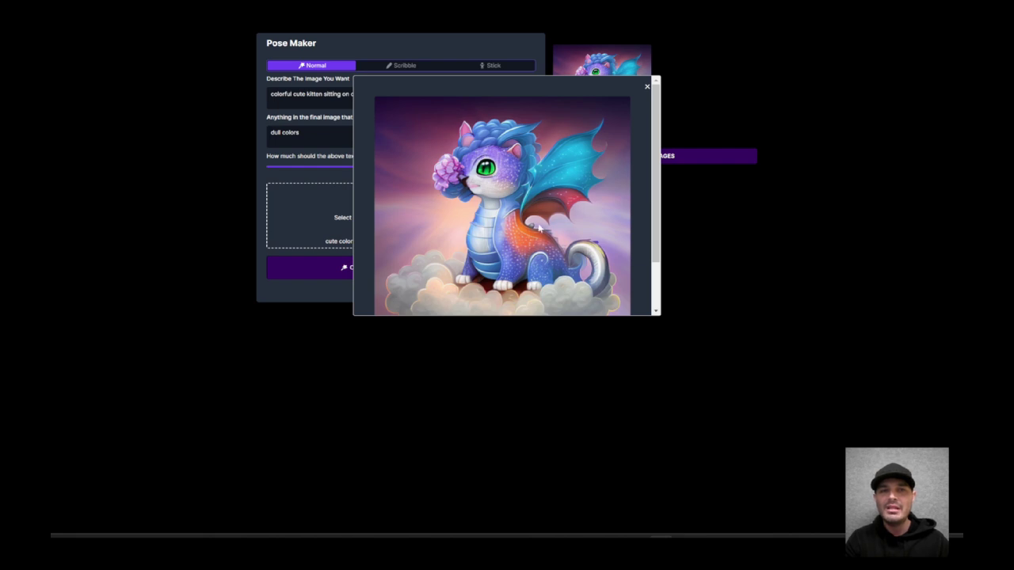
pyautogui.click(647, 87)
# Step: Lower the text prompt influence to 7.5/30, create another kitten image and view it enlarged
pyautogui.moveTo(462, 168); pyautogui.dragTo(293, 169)
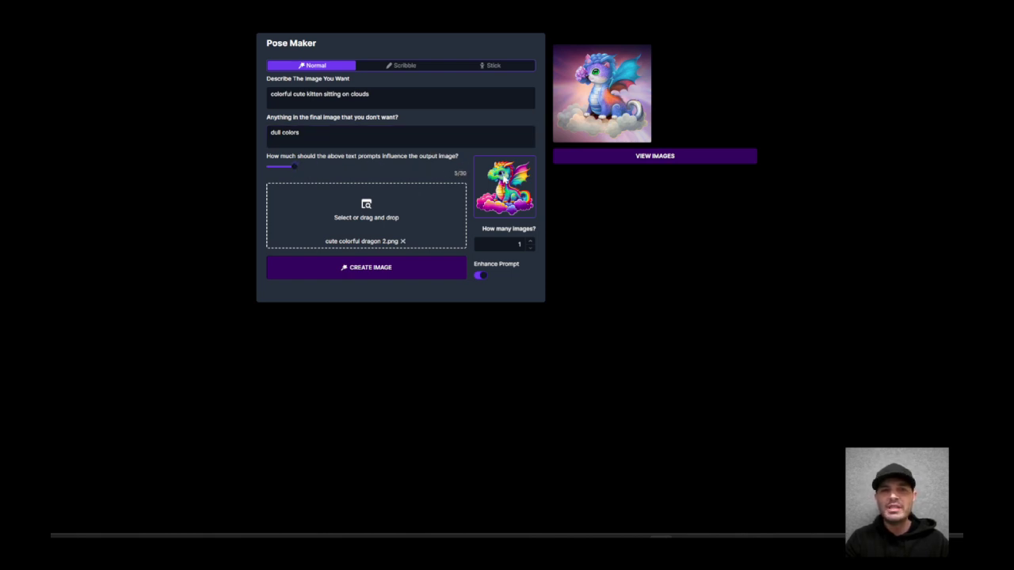
pyautogui.moveTo(293, 167); pyautogui.dragTo(312, 170)
pyautogui.click(353, 268)
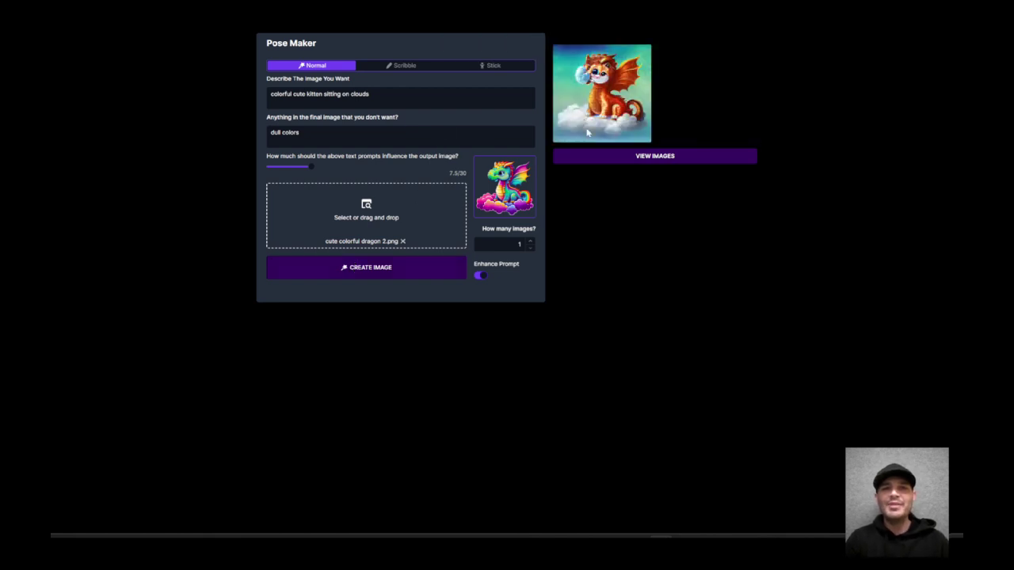
pyautogui.click(610, 156)
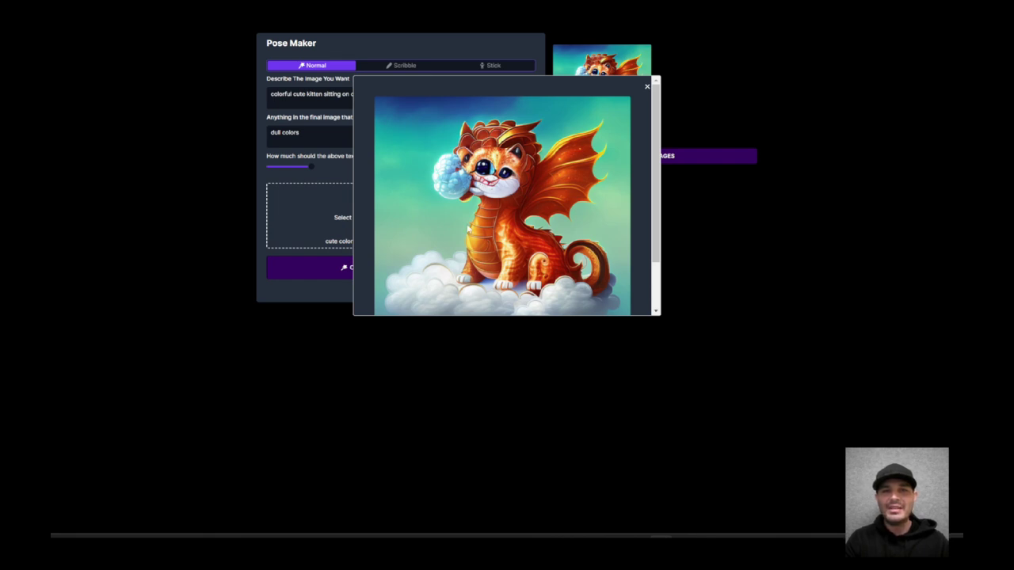
pyautogui.click(646, 90)
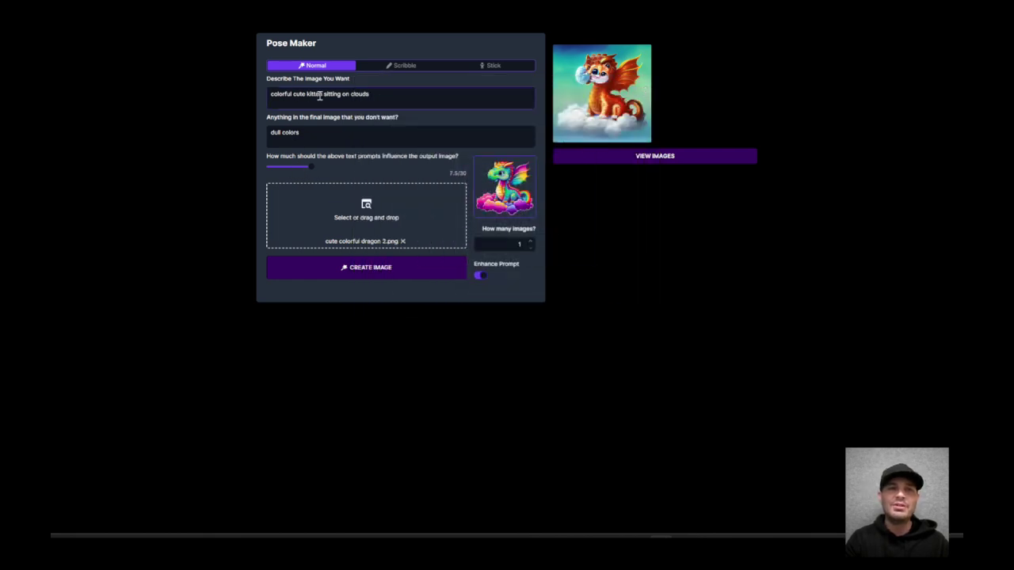
# Step: Set the text prompt influence back to 30/30 and replace the dragon reference image with lion1 from Downloads
pyautogui.moveTo(313, 171); pyautogui.dragTo(470, 179)
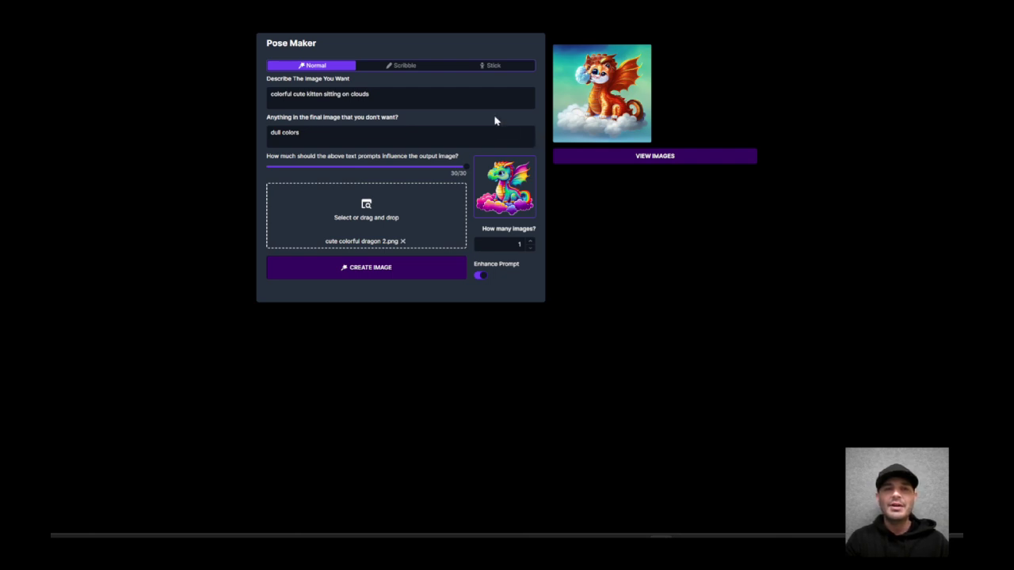
pyautogui.click(402, 242)
pyautogui.click(389, 217)
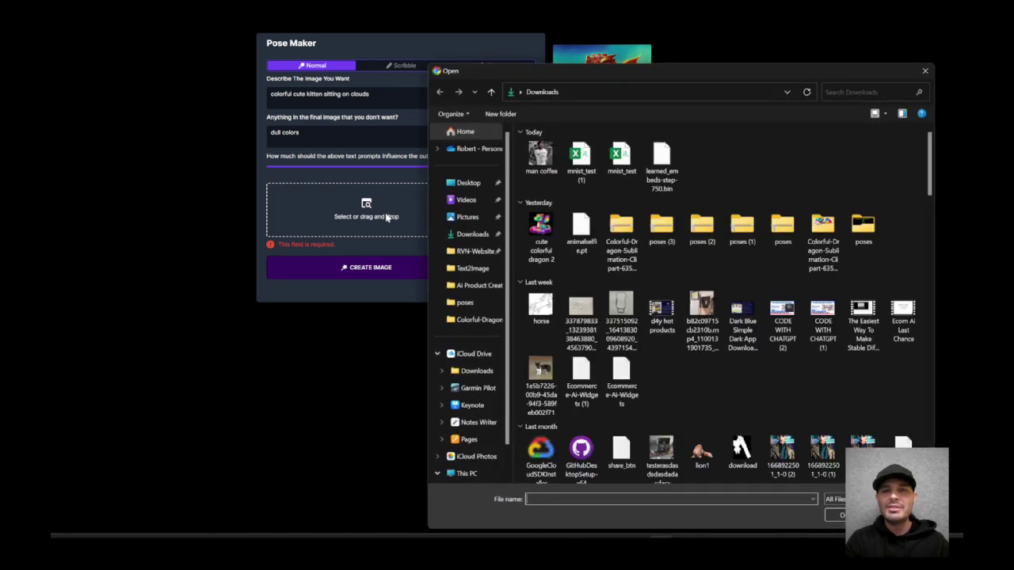
pyautogui.click(702, 453)
pyautogui.click(832, 515)
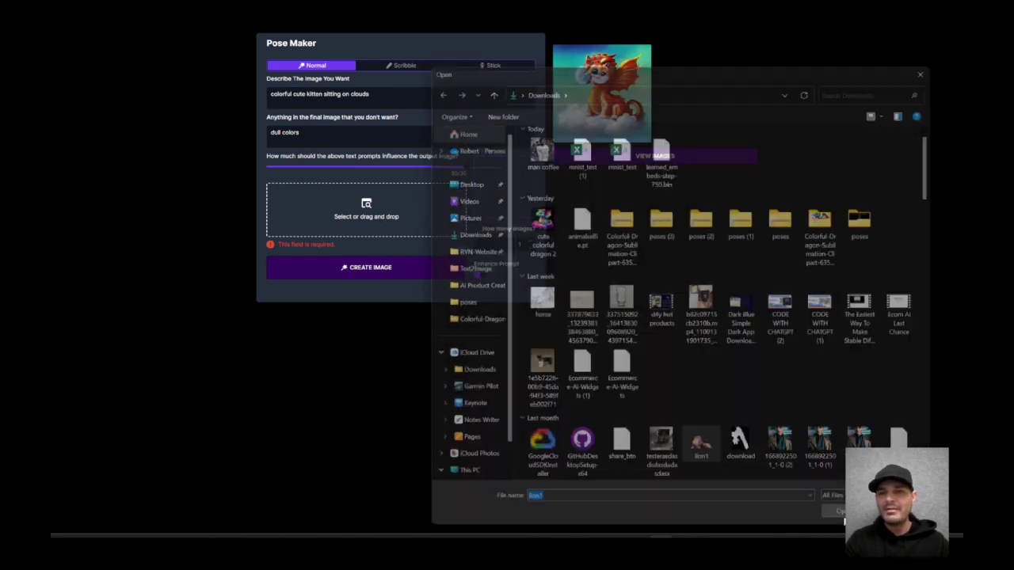
# Step: Replace the image description with "realistic horse dragon hd 4k" and clear the text of unwanted elements
pyautogui.tripleClick(297, 93)
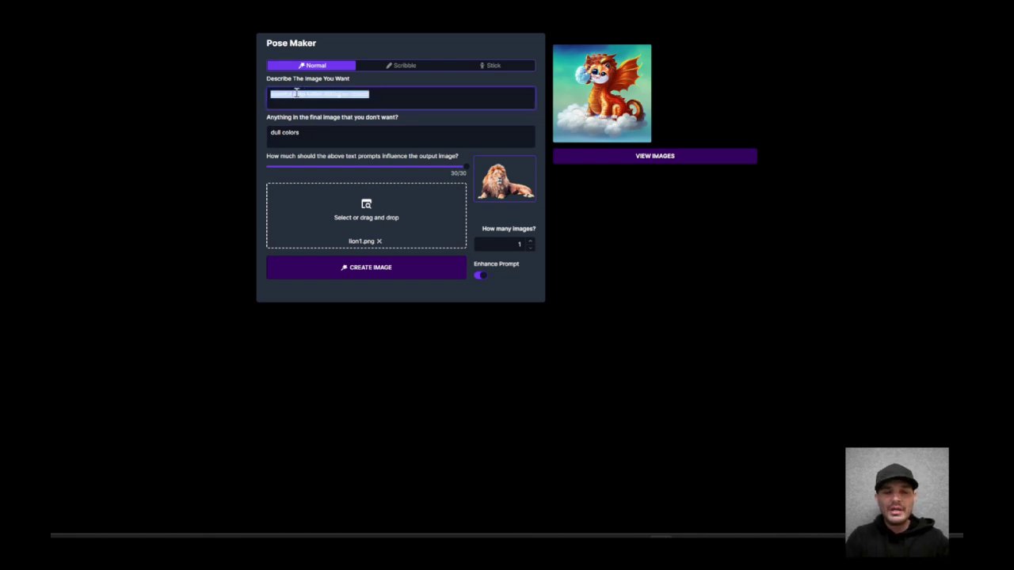
pyautogui.write('horse d')
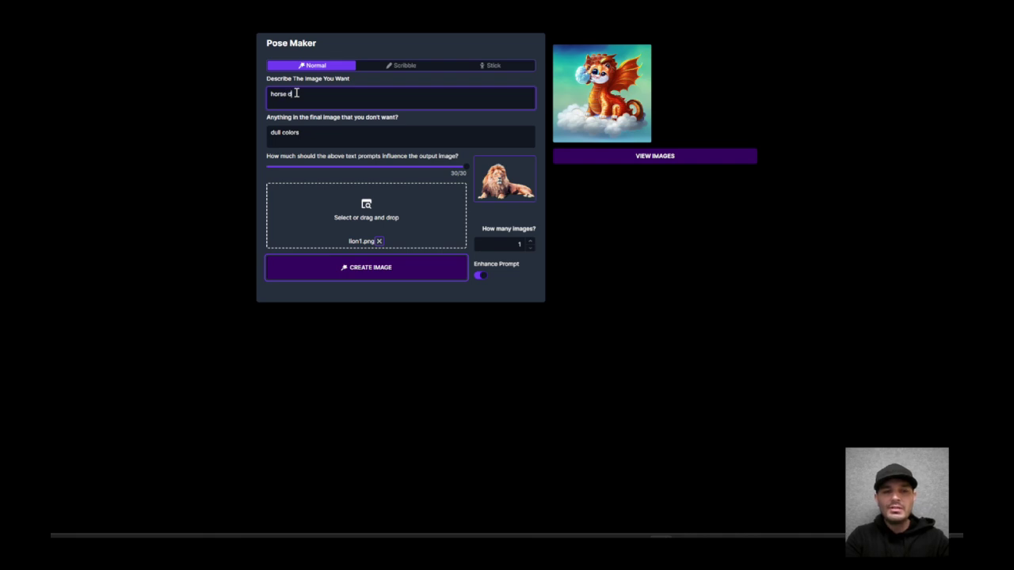
pyautogui.write('ragon')
pyautogui.click(271, 93)
pyautogui.write('realistic')
pyautogui.click(336, 95)
pyautogui.write('hd 4k')
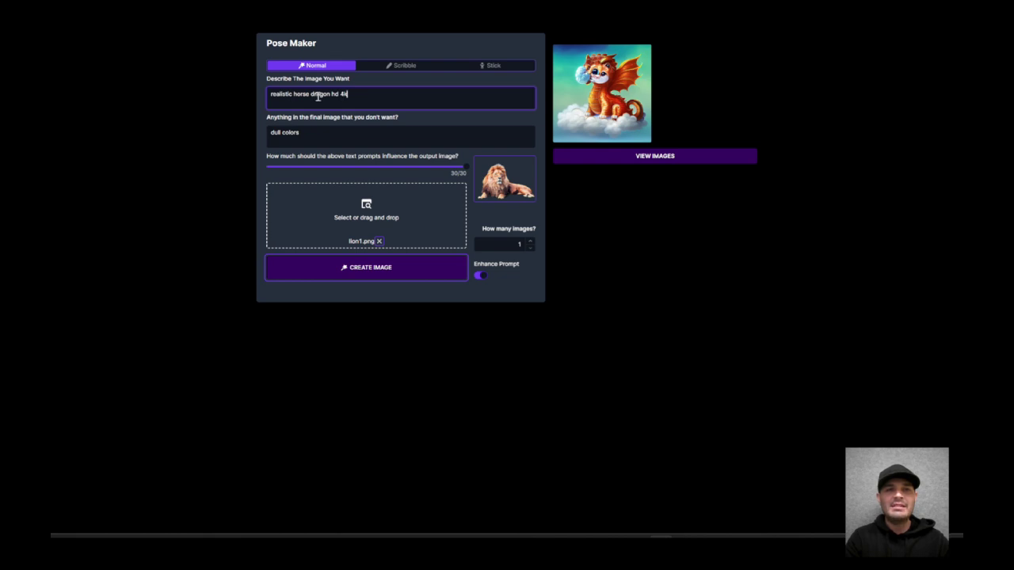
pyautogui.tripleClick(304, 135)
pyautogui.press('BackSpace')
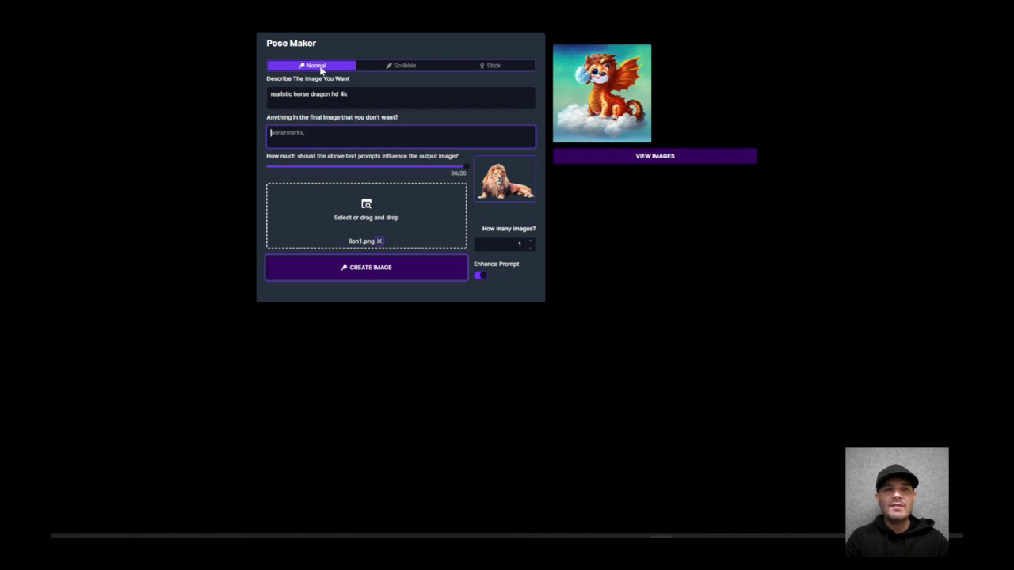
# Step: Create the horse dragon image from the lion reference, inspect the full enlarged picture and close it
pyautogui.click(390, 269)
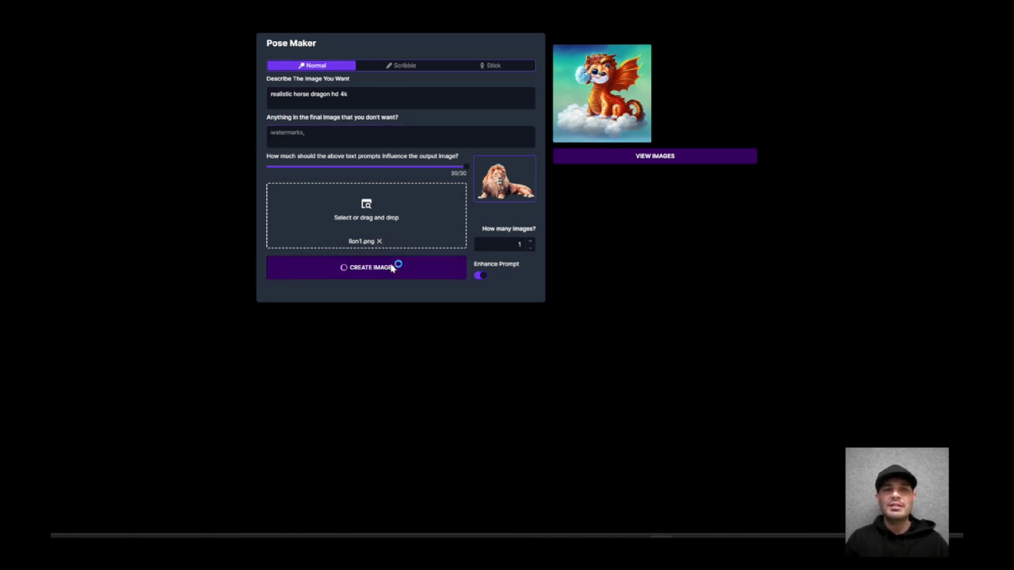
pyautogui.click(605, 158)
pyautogui.scroll(-2, 493, 213)
pyautogui.scroll(2, 493, 213)
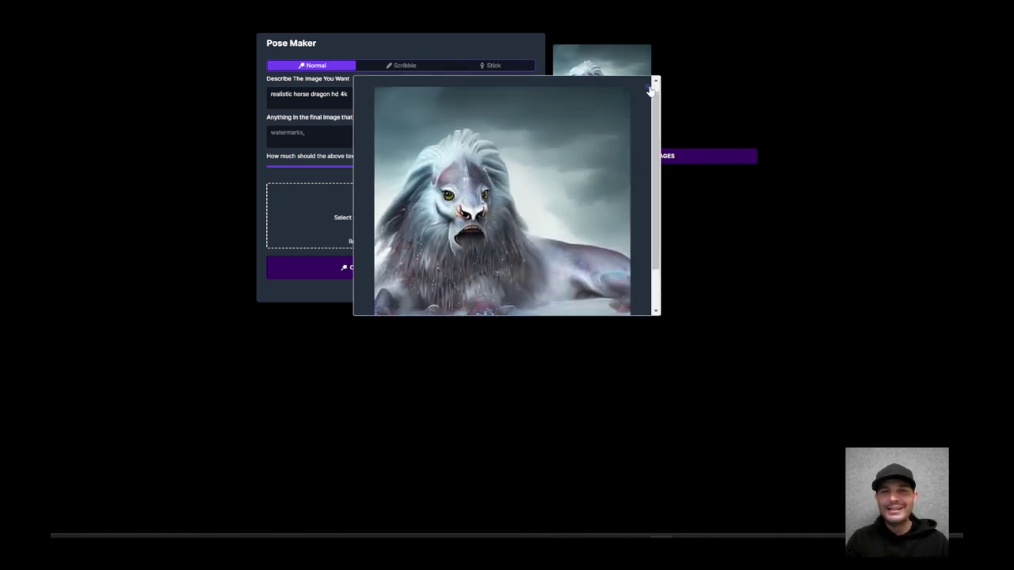
pyautogui.click(650, 89)
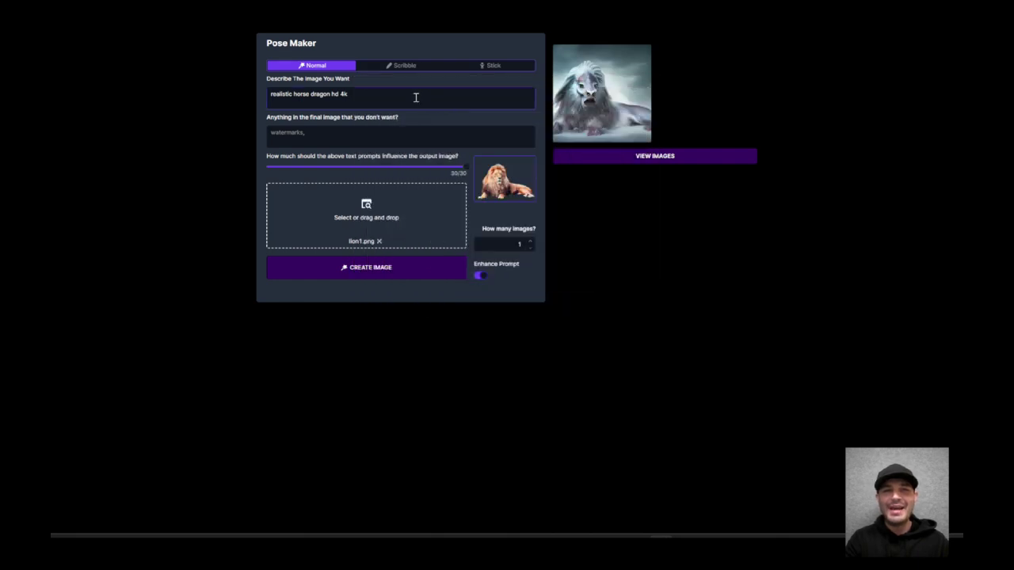
# Step: Enter "snow, white, fog," as unwanted elements and append "zbrush unreal engine" to the image description
pyautogui.click(369, 136)
pyautogui.write('snow, white,')
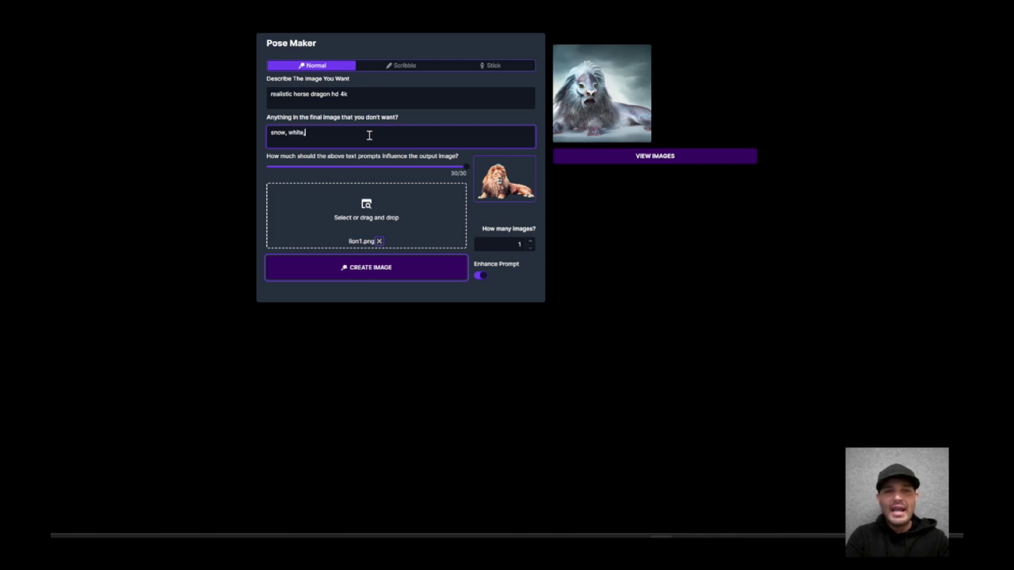
pyautogui.write(' fog')
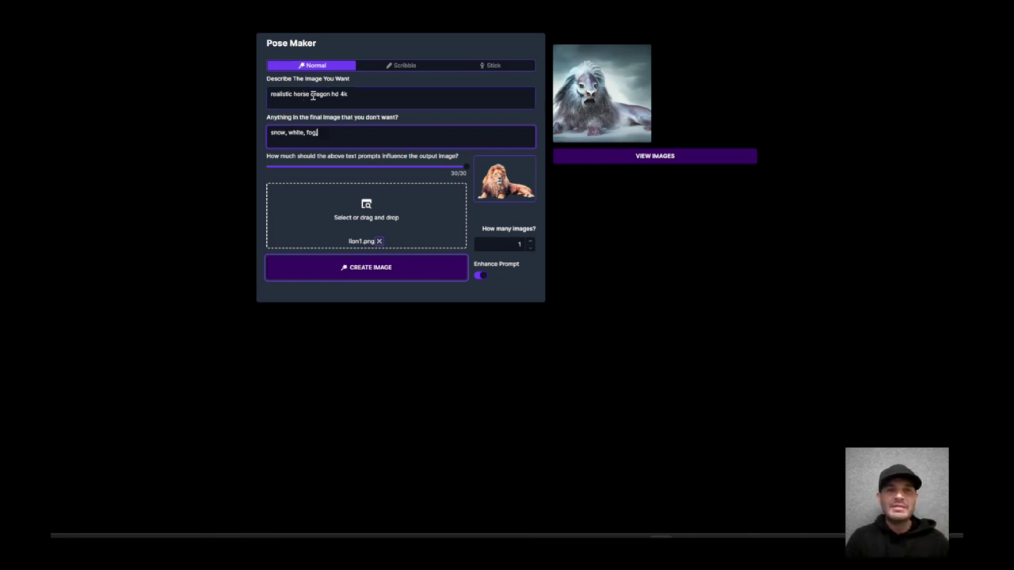
pyautogui.write(',')
pyautogui.click(353, 93)
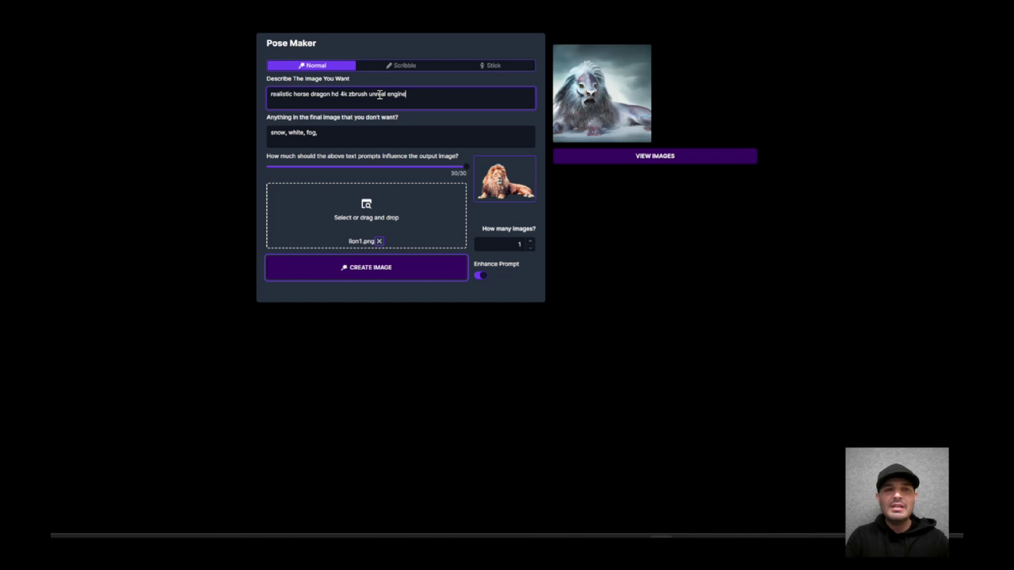
# Step: Create a new image from the lion reference, inspect the enlarged result down to its lower edge and close it
pyautogui.click(364, 274)
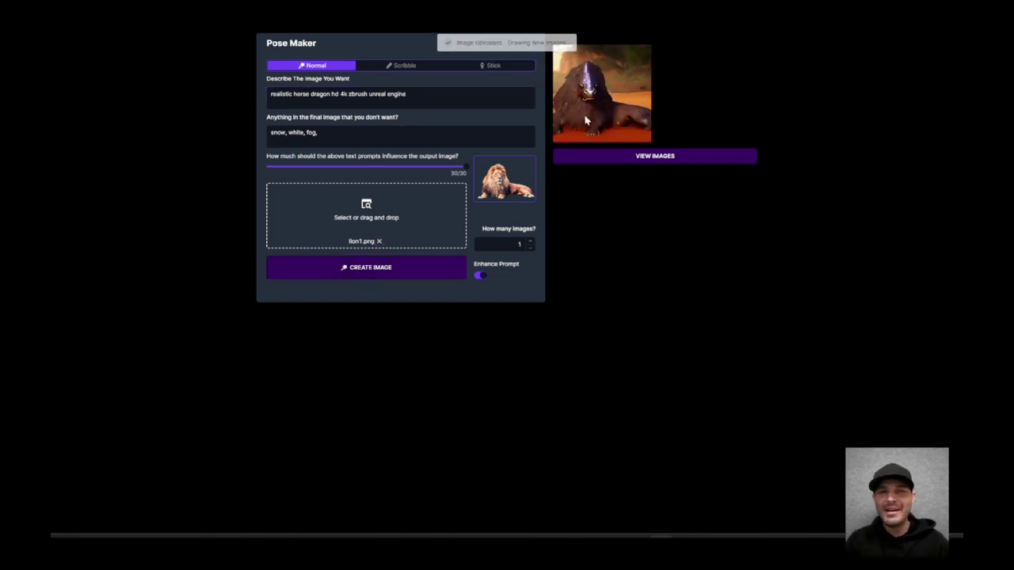
pyautogui.click(611, 160)
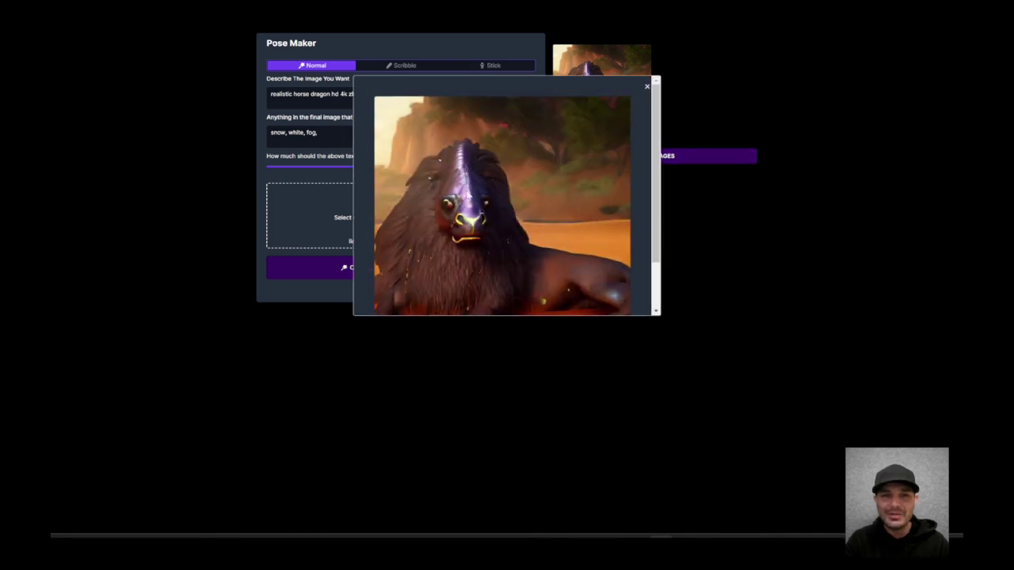
pyautogui.scroll(-2, 601, 252)
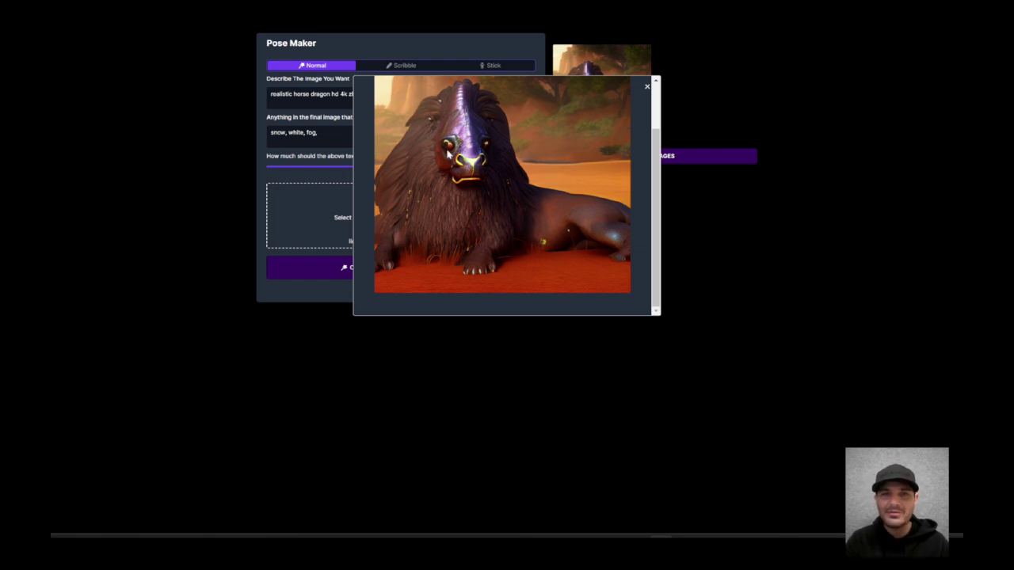
pyautogui.click(646, 86)
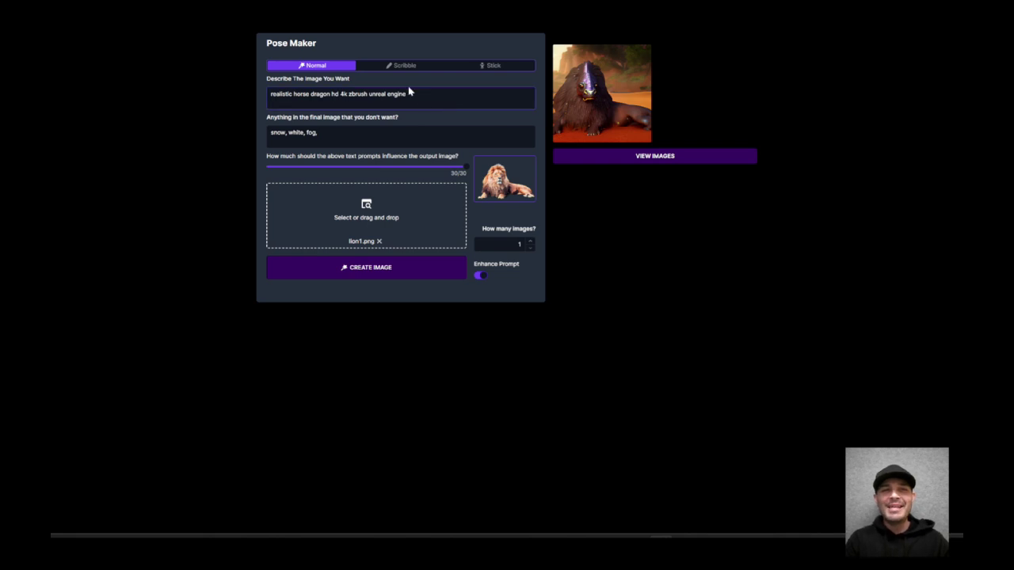
# Step: Replace the lion reference with the horse line drawing from Downloads and switch the Pose Maker to Scribble mode
pyautogui.click(386, 243)
pyautogui.click(540, 307)
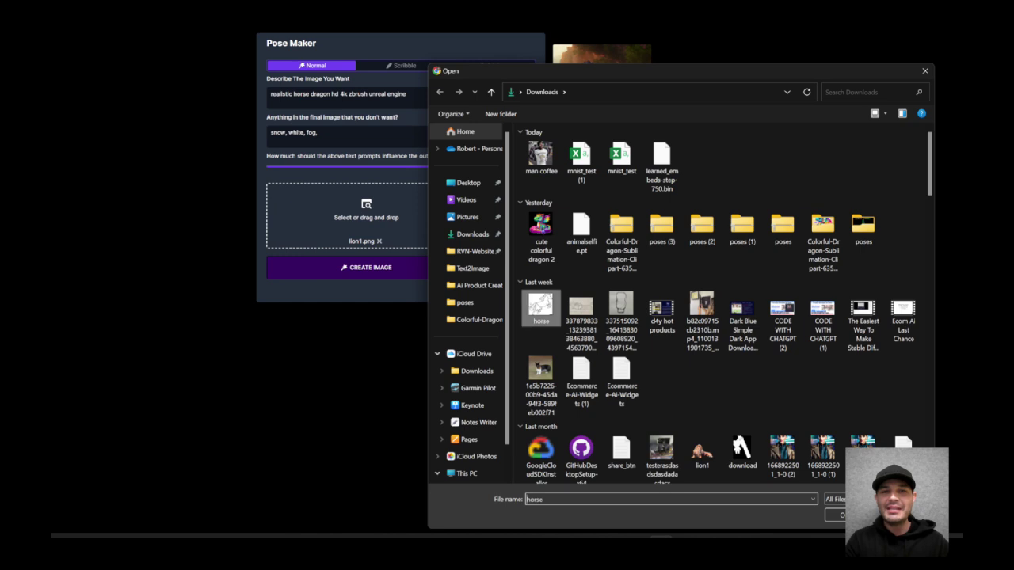
pyautogui.click(828, 515)
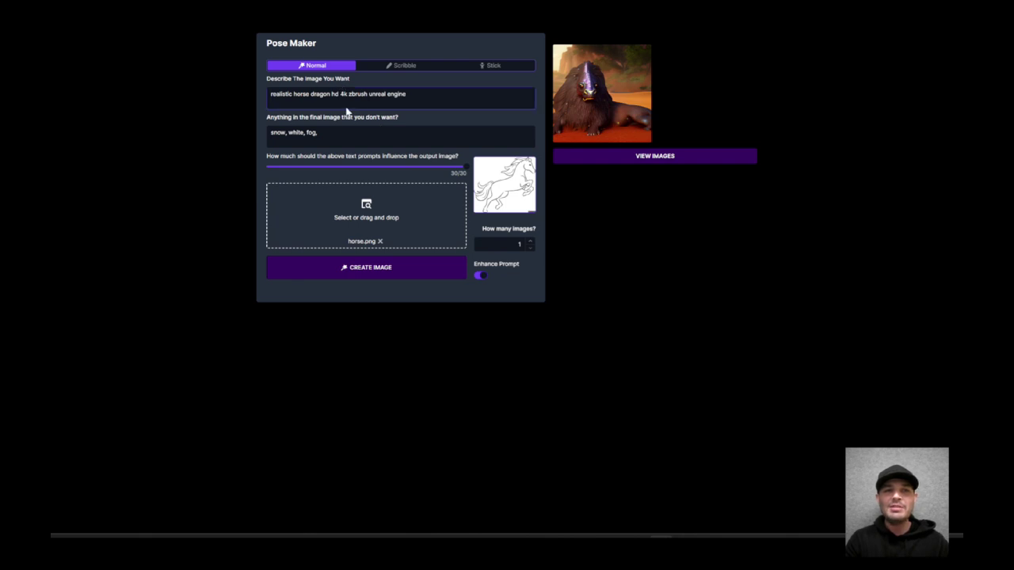
pyautogui.click(409, 68)
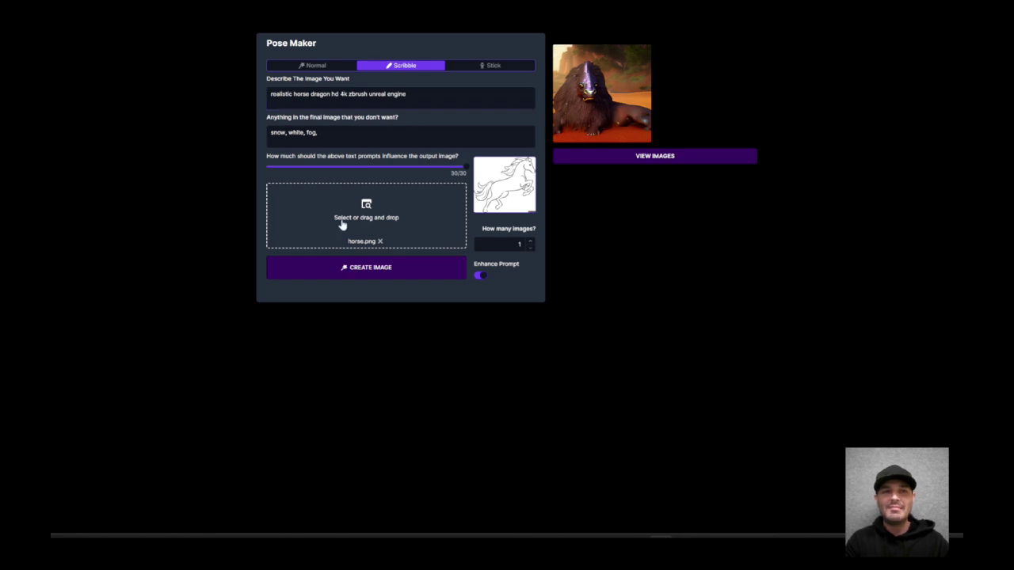
# Step: Create an image from the horse scribble, view it enlarged and close it
pyautogui.click(379, 270)
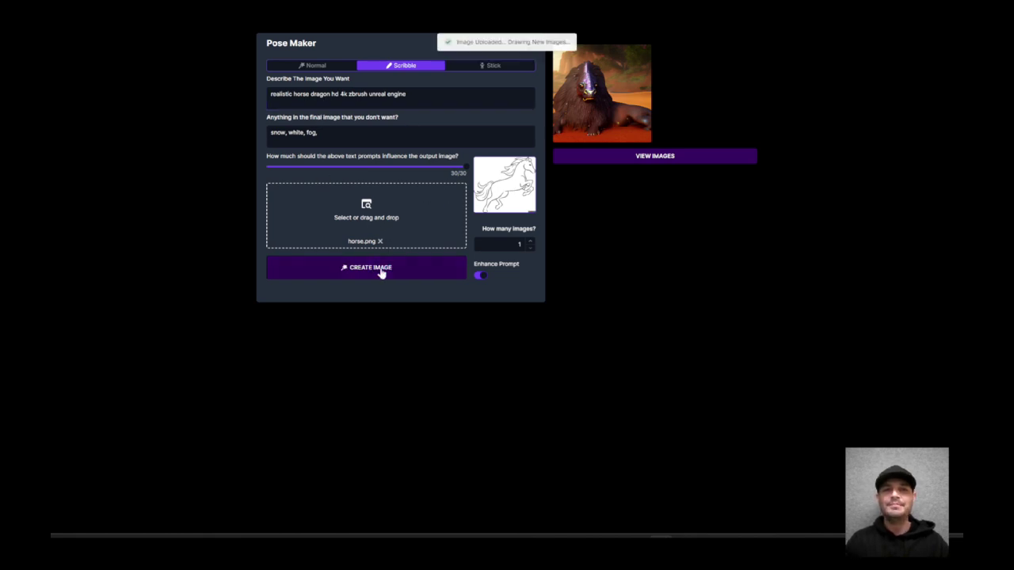
pyautogui.click(638, 158)
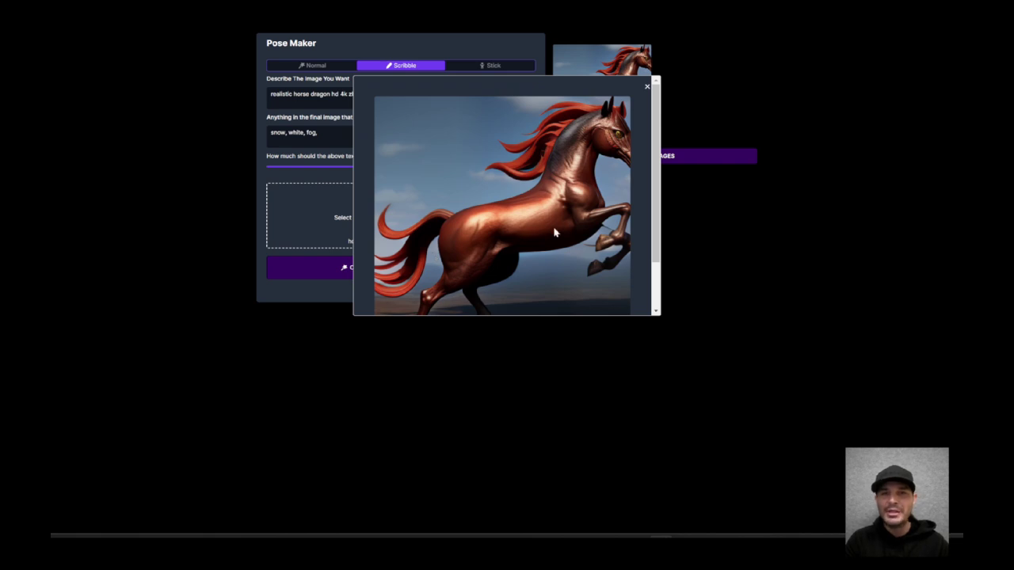
pyautogui.click(649, 92)
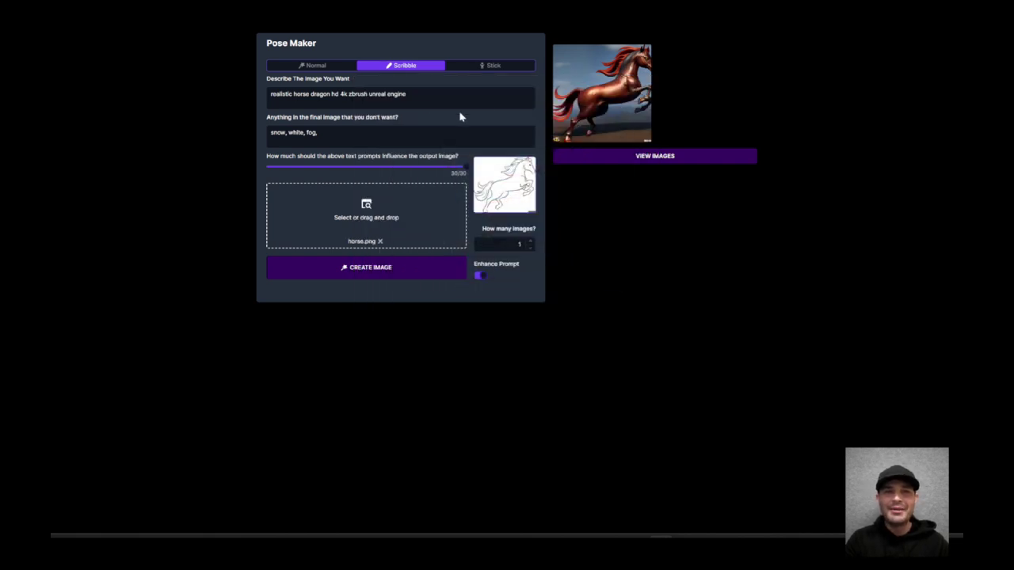
# Step: Change the image description to "colorful realistic horse dragon hd 4k", removing the zbrush and unreal engine terms
pyautogui.moveTo(436, 97); pyautogui.dragTo(352, 92)
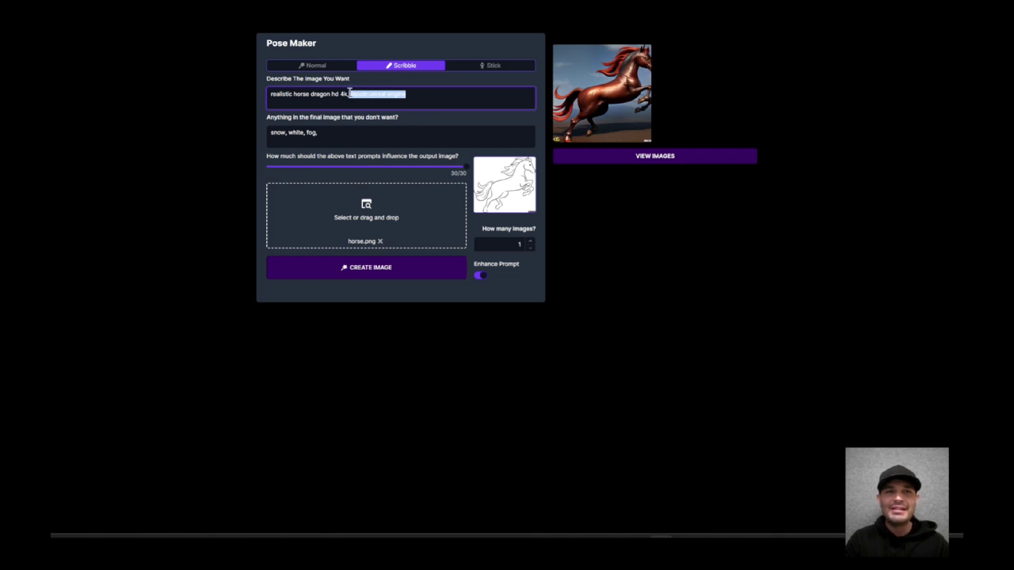
pyautogui.press('BackSpace')
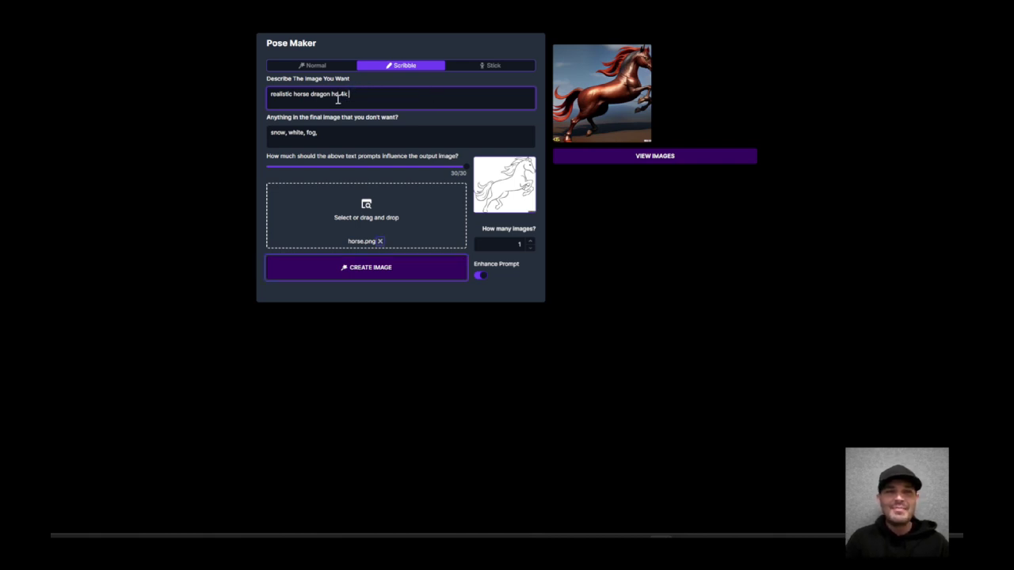
pyautogui.click(272, 93)
pyautogui.write('colour')
pyautogui.press('BackSpace')
pyautogui.press('BackSpace')
pyautogui.write('rful')
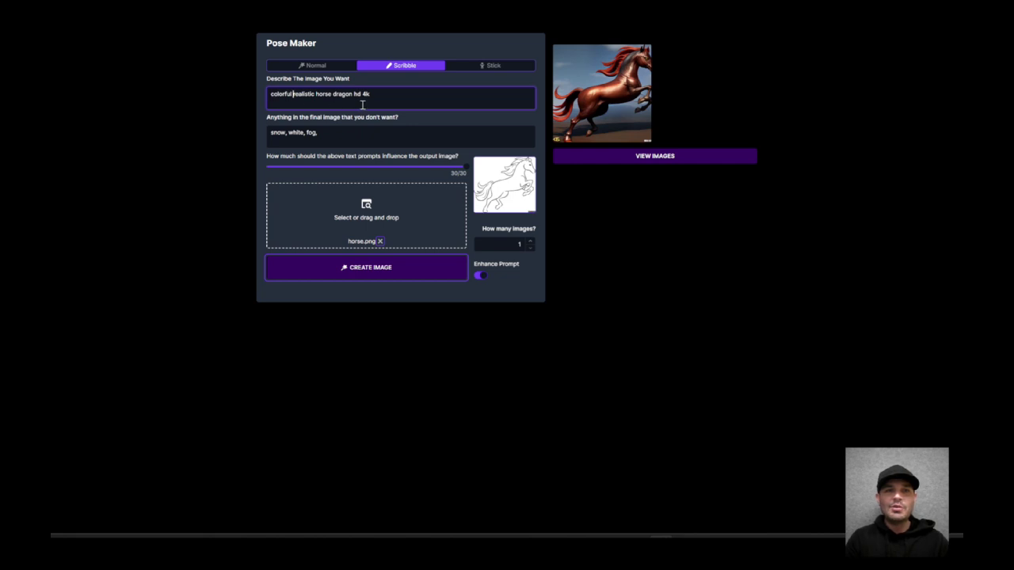
# Step: Create the colorful horse dragon image from the scribble and inspect the full enlarged picture twice, closing it each time
pyautogui.click(371, 272)
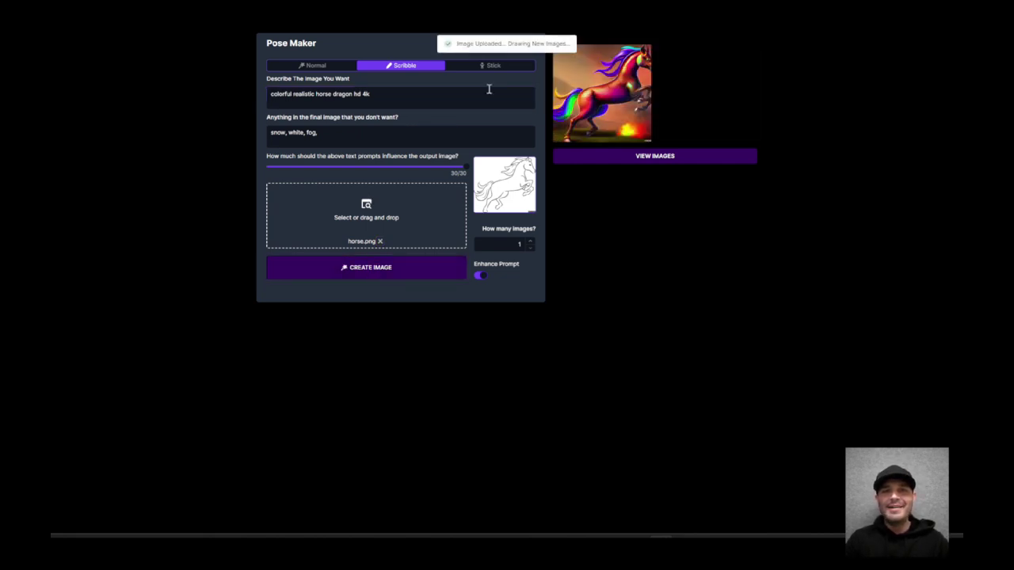
pyautogui.click(638, 159)
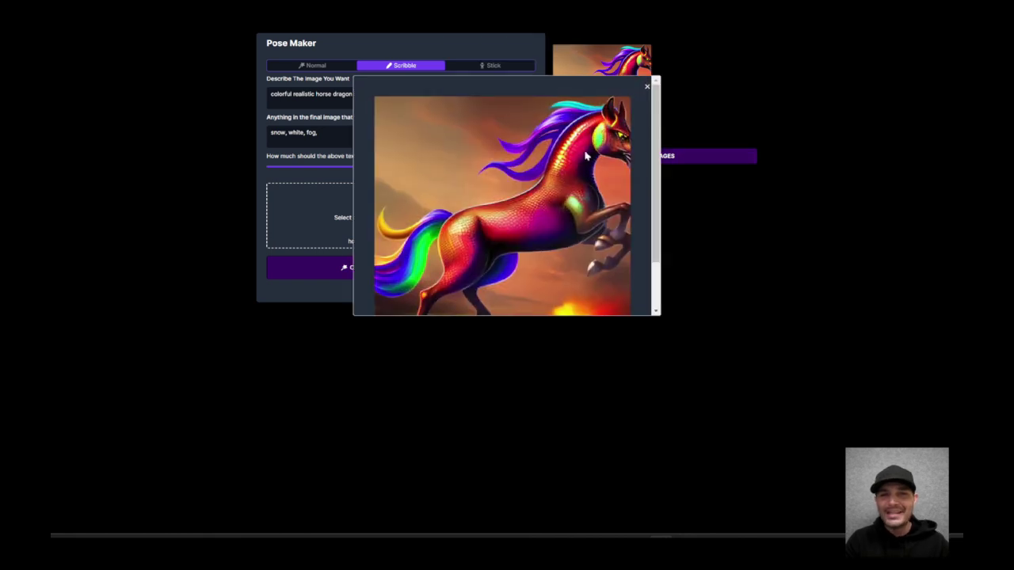
pyautogui.scroll(-2, 551, 164)
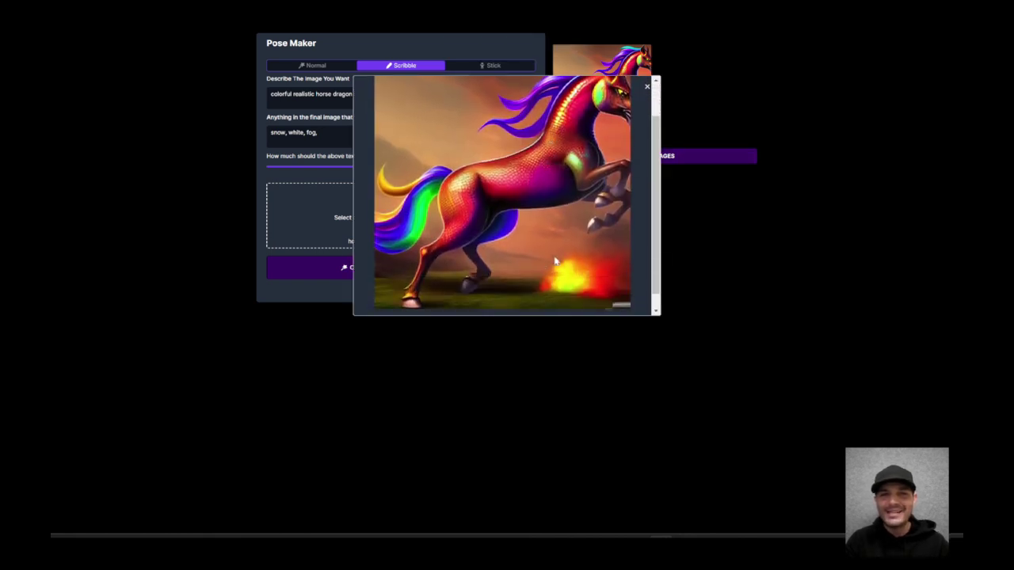
pyautogui.scroll(1, 598, 139)
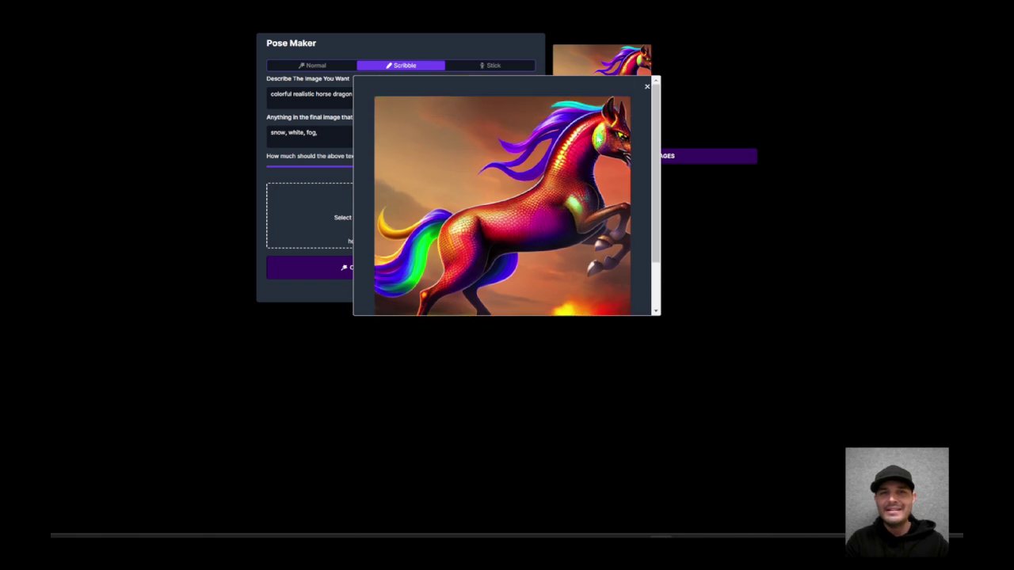
pyautogui.scroll(-1, 598, 139)
pyautogui.click(647, 91)
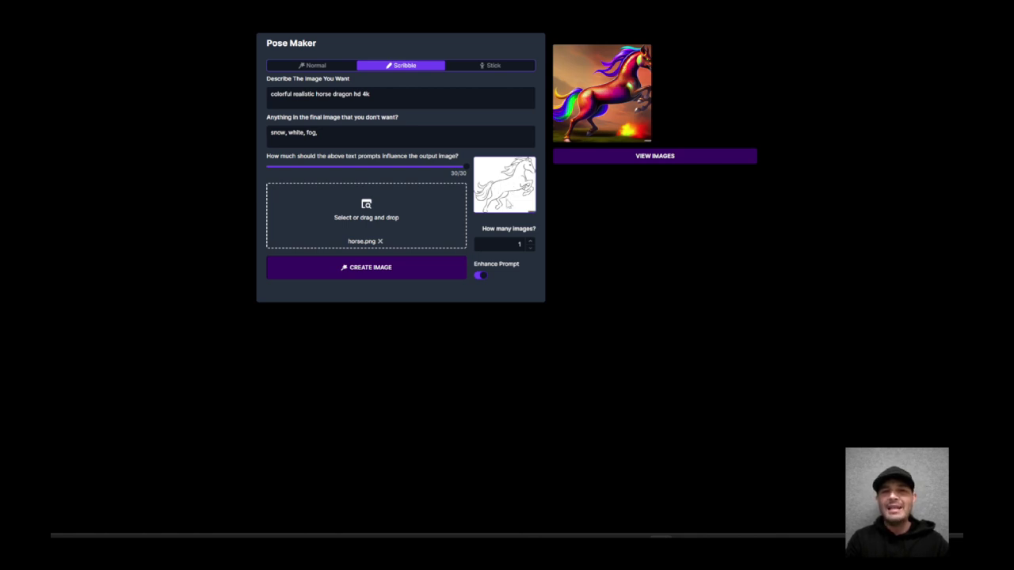
pyautogui.click(615, 155)
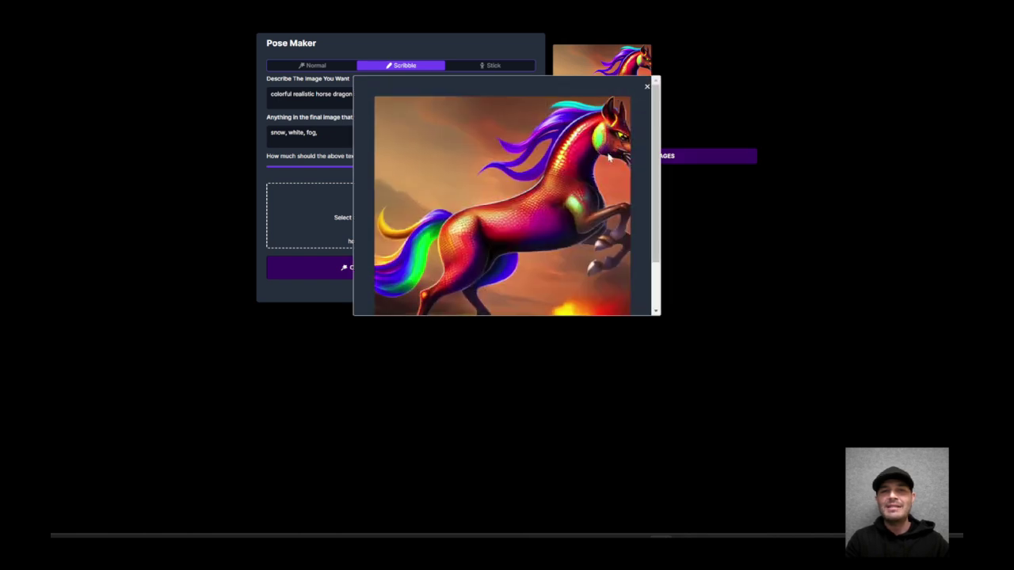
pyautogui.scroll(-1, 578, 164)
pyautogui.scroll(2, 578, 164)
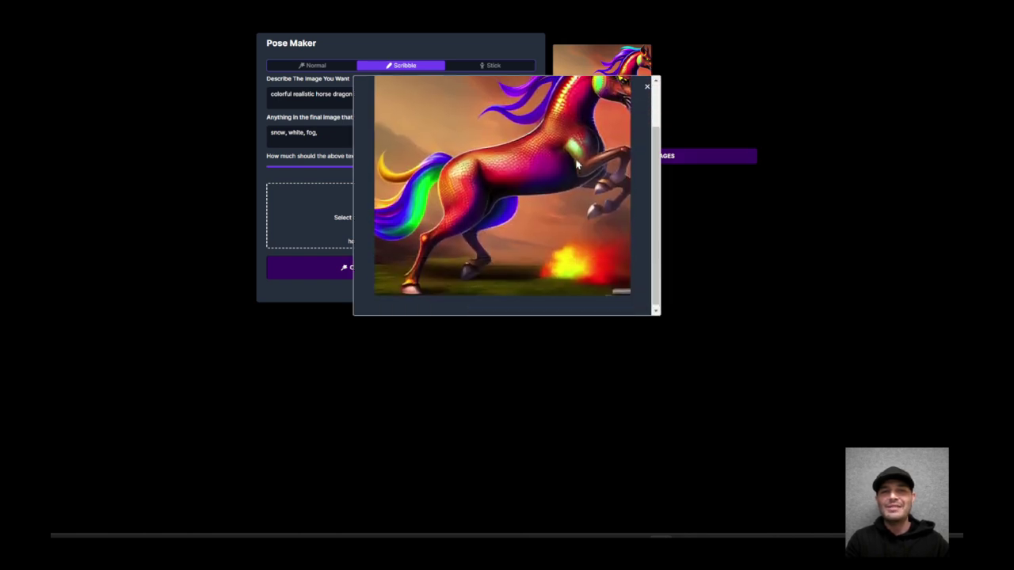
pyautogui.click(647, 89)
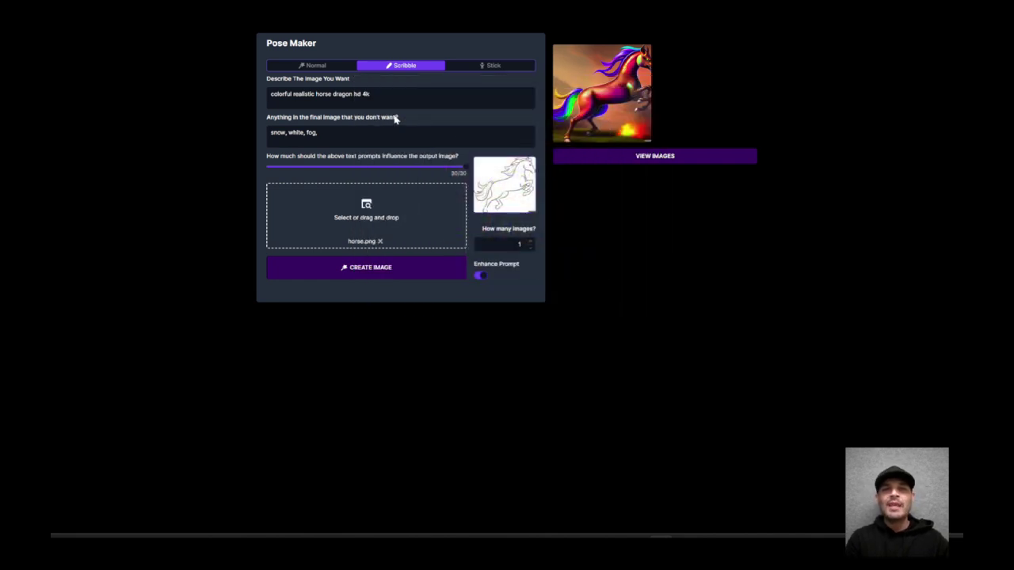
# Step: Switch to Stick mode and replace the horse reference with flexing_03 from the poses folder in Downloads
pyautogui.click(476, 69)
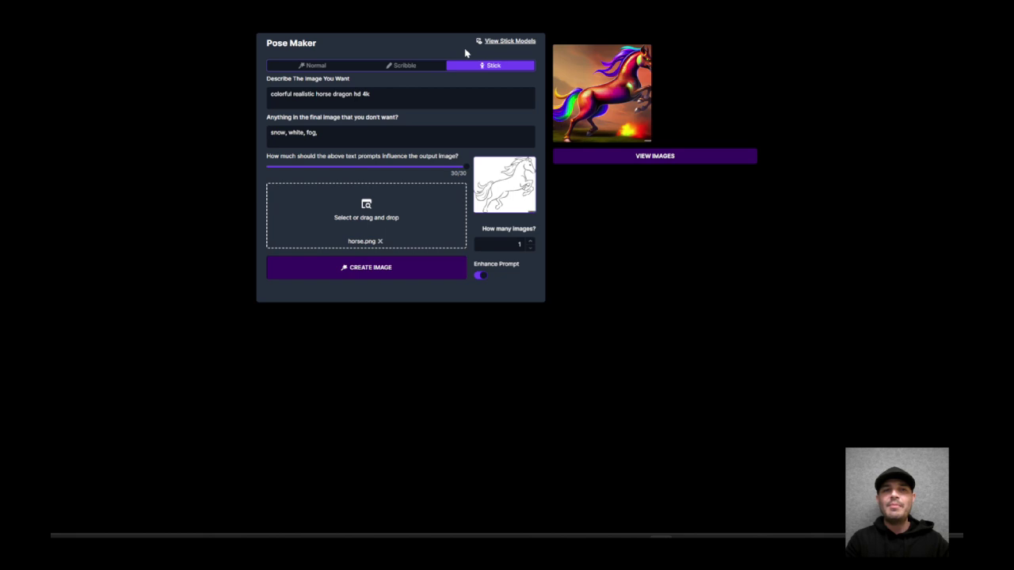
pyautogui.click(382, 240)
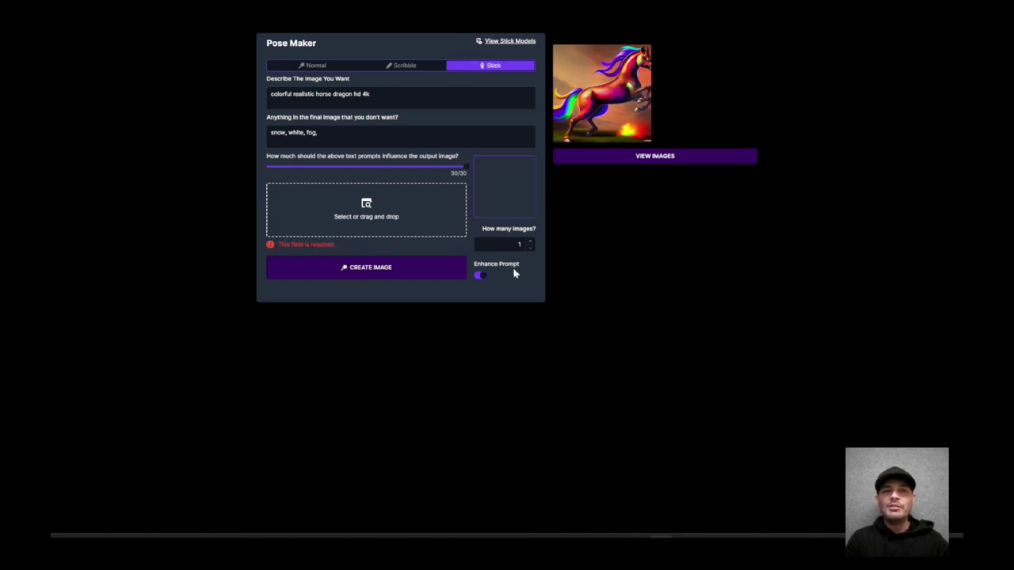
pyautogui.click(661, 537)
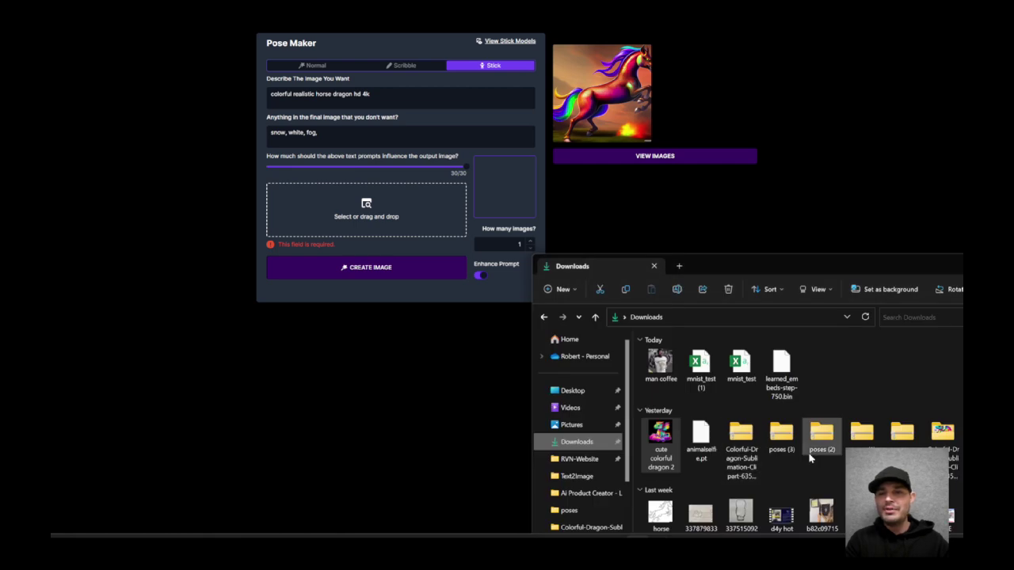
pyautogui.doubleClick(822, 432)
pyautogui.scroll(1, 717, 410)
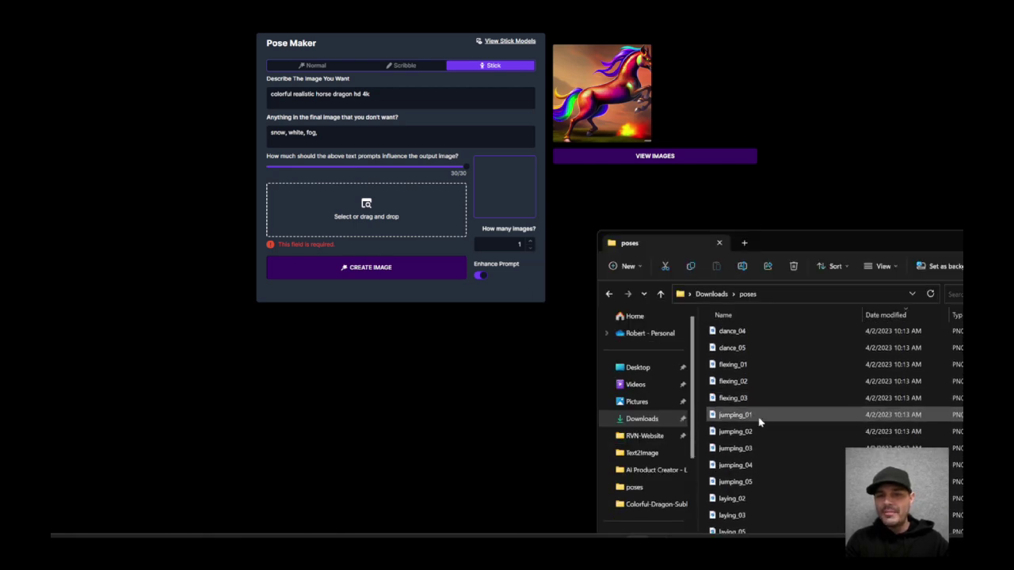
pyautogui.moveTo(765, 399); pyautogui.dragTo(389, 204)
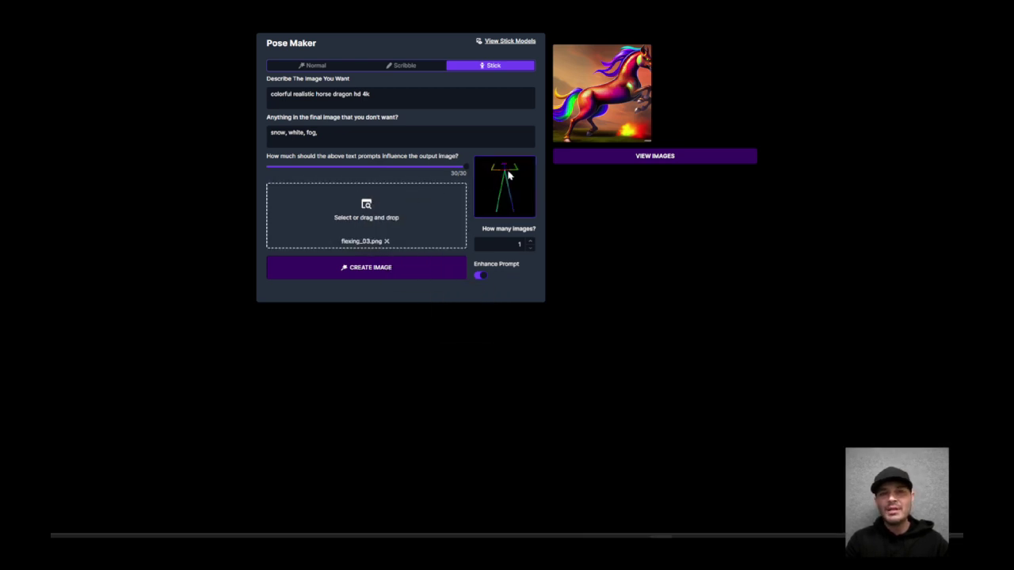
# Step: Change the image description to "colorful realistic dragon man hd 4k"
pyautogui.moveTo(315, 94); pyautogui.dragTo(333, 94)
pyautogui.press('BackSpace')
pyautogui.click(334, 95)
pyautogui.write('man')
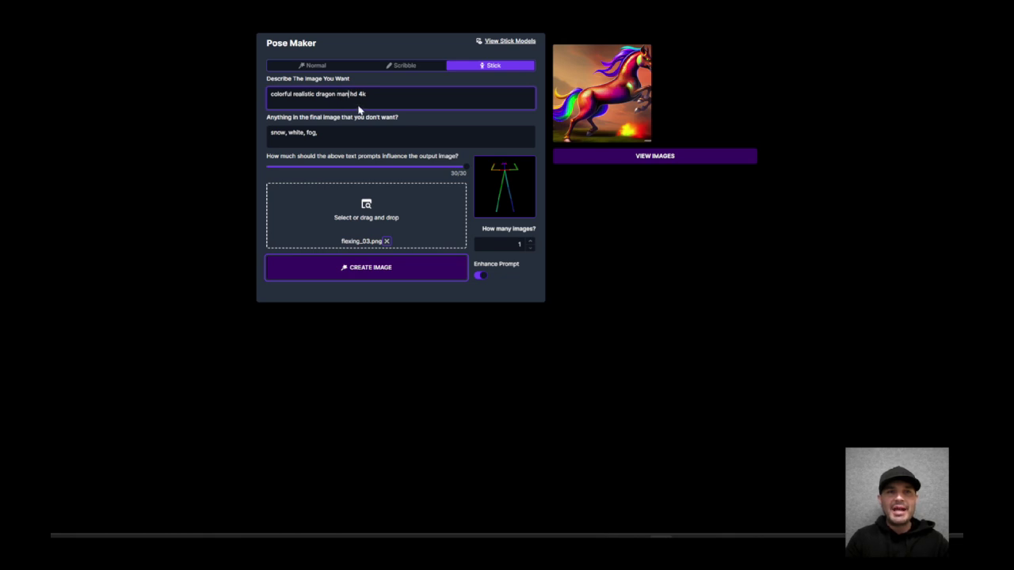
# Step: Create the dragon man image from the flexing stick pose, view it enlarged and close it
pyautogui.click(387, 273)
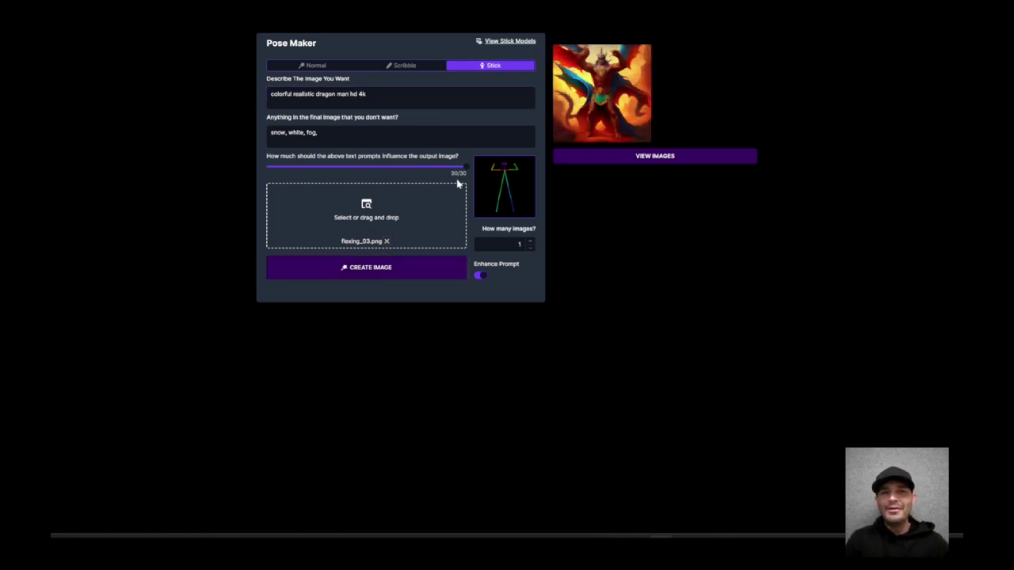
pyautogui.click(634, 159)
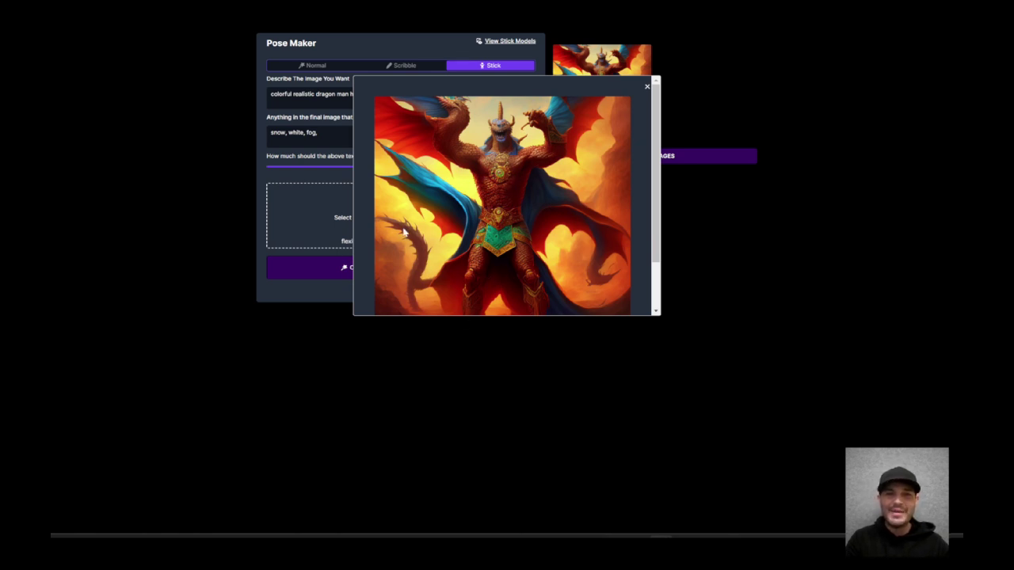
pyautogui.click(648, 89)
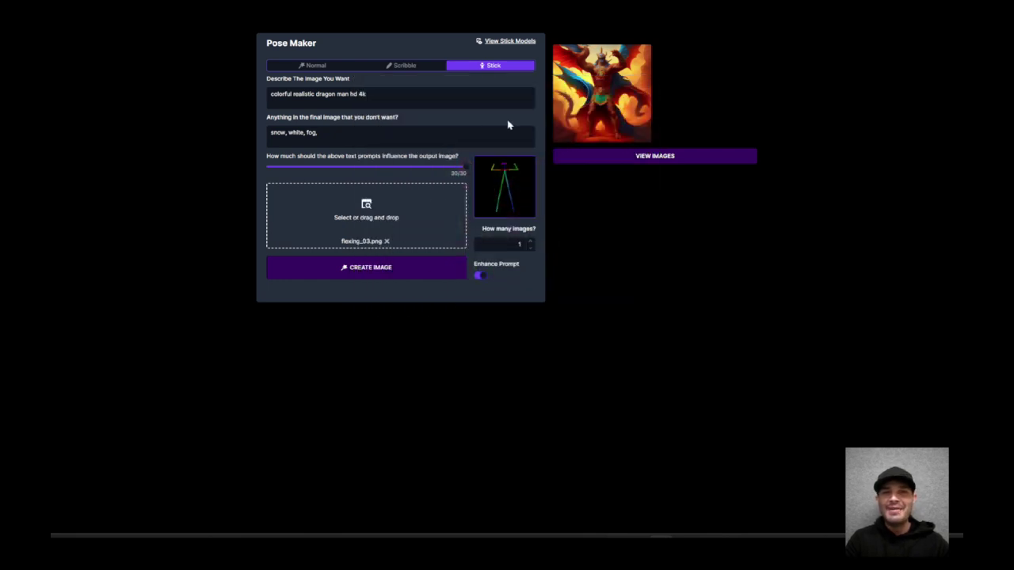
# Step: Change the image description to "cowboy on ranch hd 4k"
pyautogui.click(352, 94)
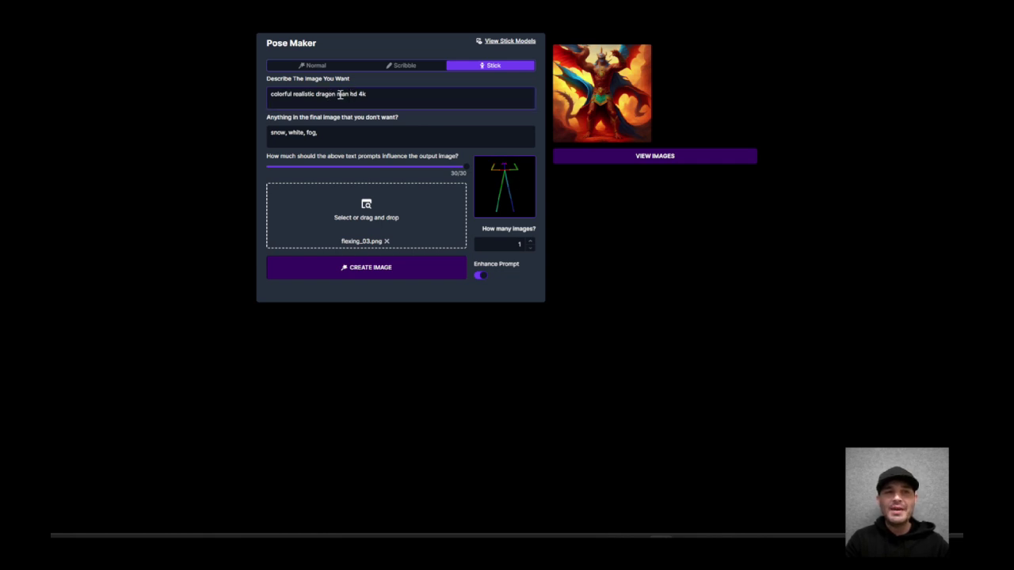
pyautogui.moveTo(335, 95); pyautogui.dragTo(271, 95)
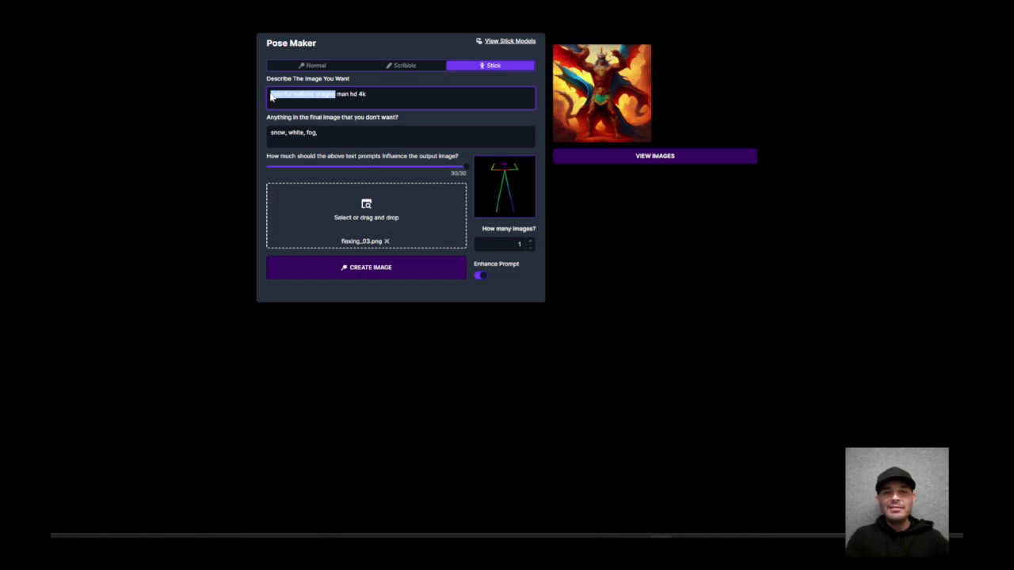
pyautogui.write('cowboy on')
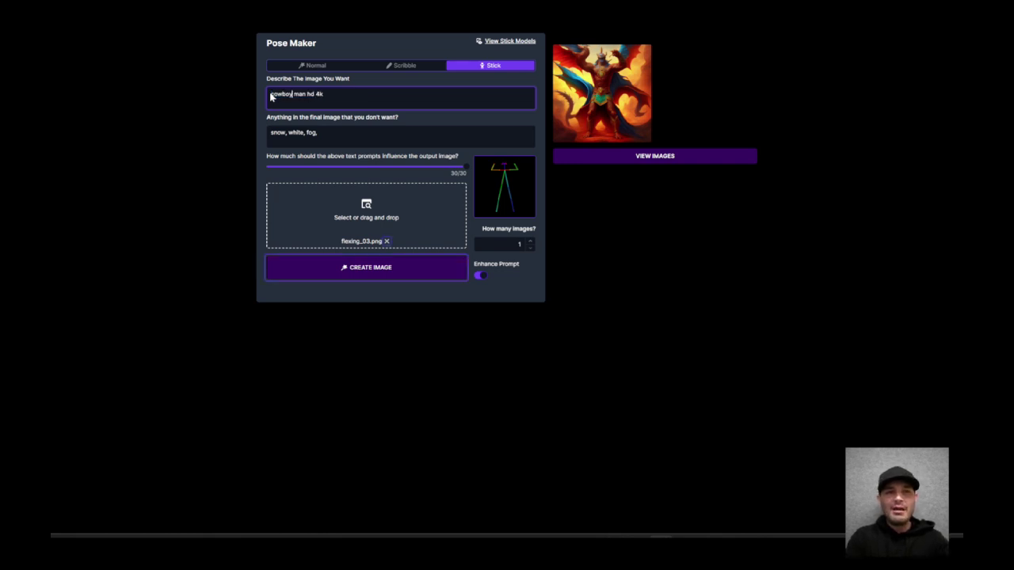
pyautogui.write(' rand')
pyautogui.press('BackSpace')
pyautogui.write('ch')
pyautogui.press('Delete')
pyautogui.press('Delete')
pyautogui.press('Delete')
pyautogui.press('Delete')
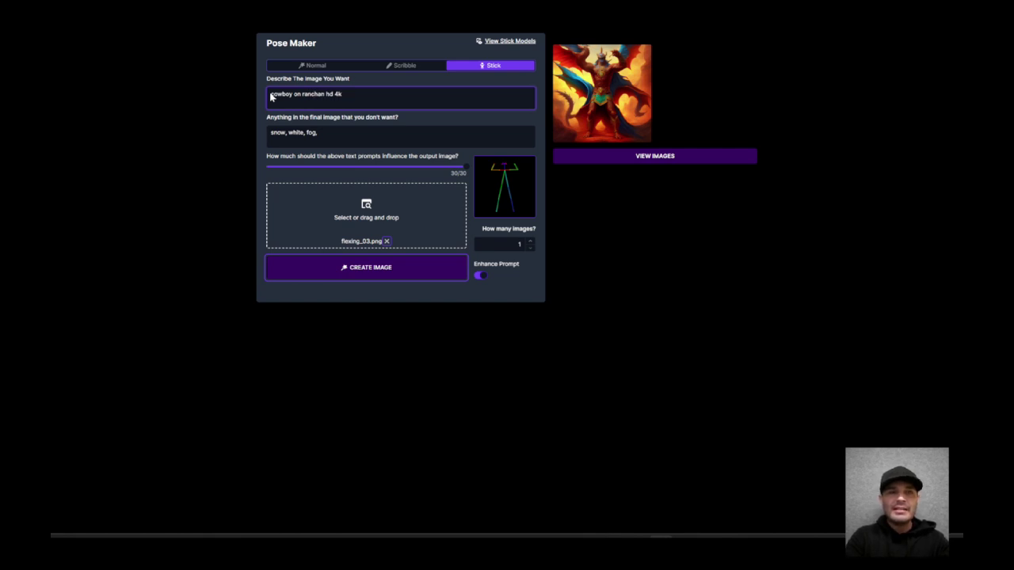
pyautogui.press('Delete')
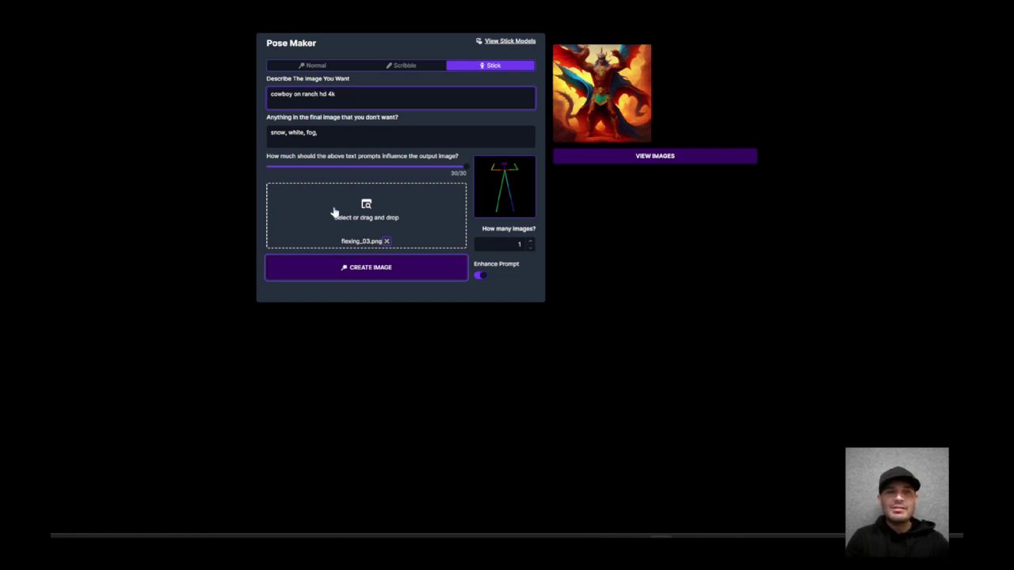
# Step: Create the cowboy image from the flexing stick pose, inspect the whole enlarged picture and close it
pyautogui.click(346, 267)
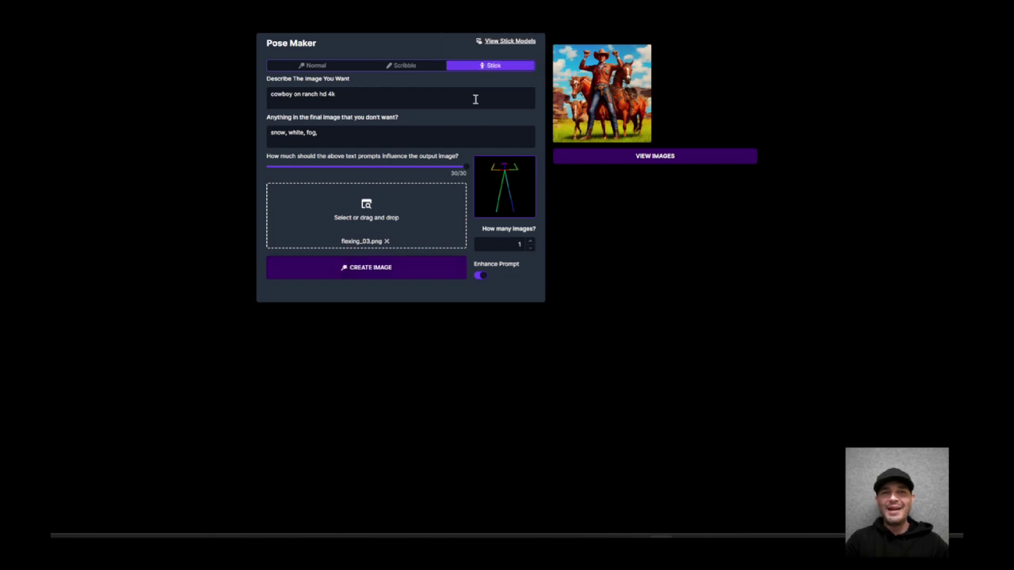
pyautogui.click(625, 158)
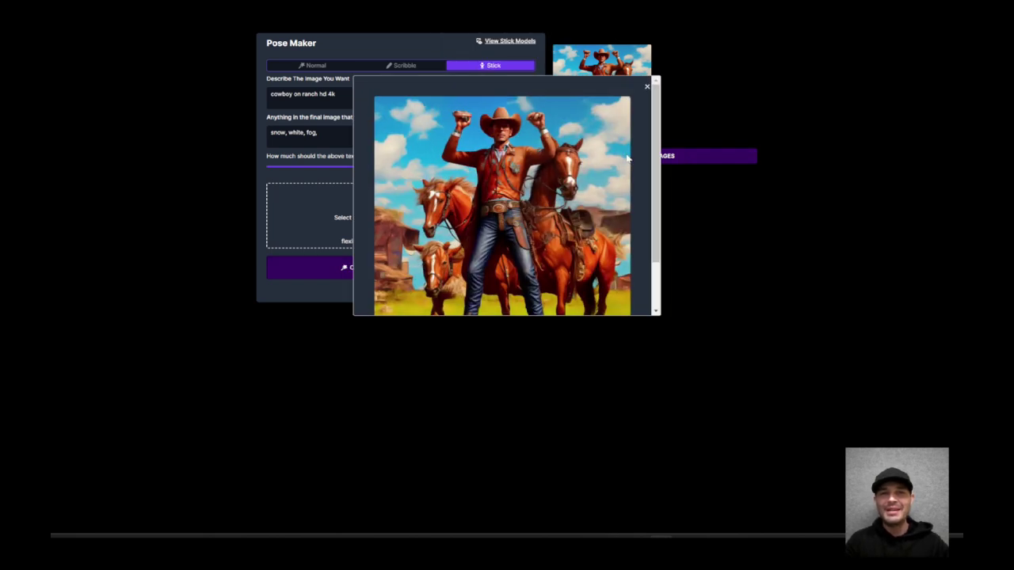
pyautogui.scroll(-2, 487, 162)
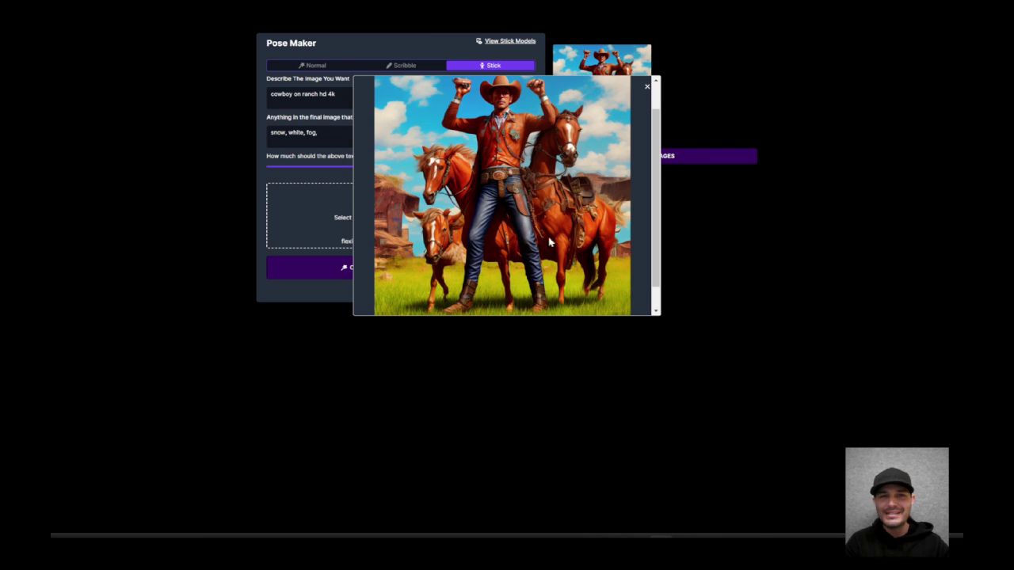
pyautogui.scroll(2, 562, 237)
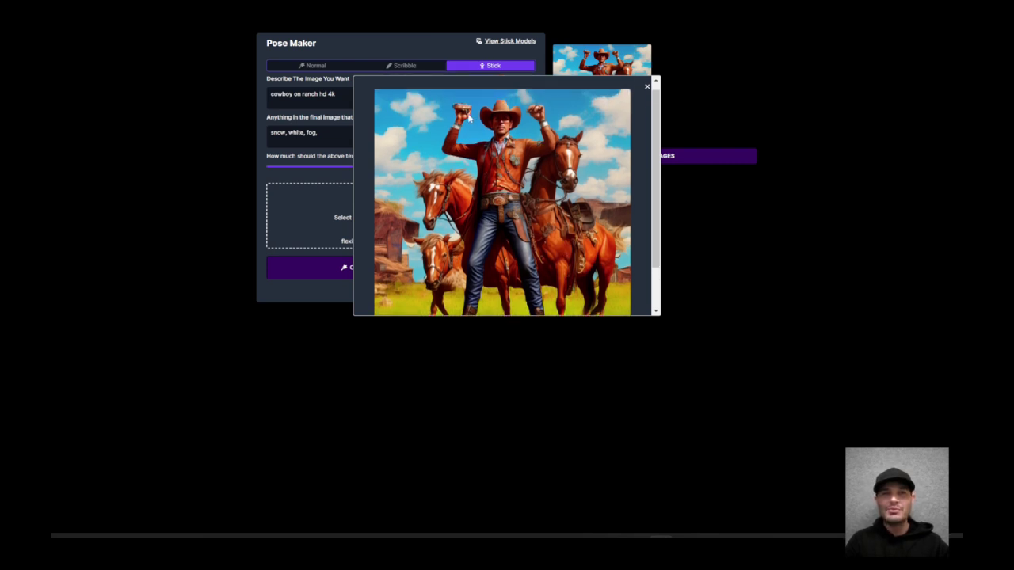
pyautogui.scroll(-2, 502, 159)
pyautogui.scroll(2, 501, 160)
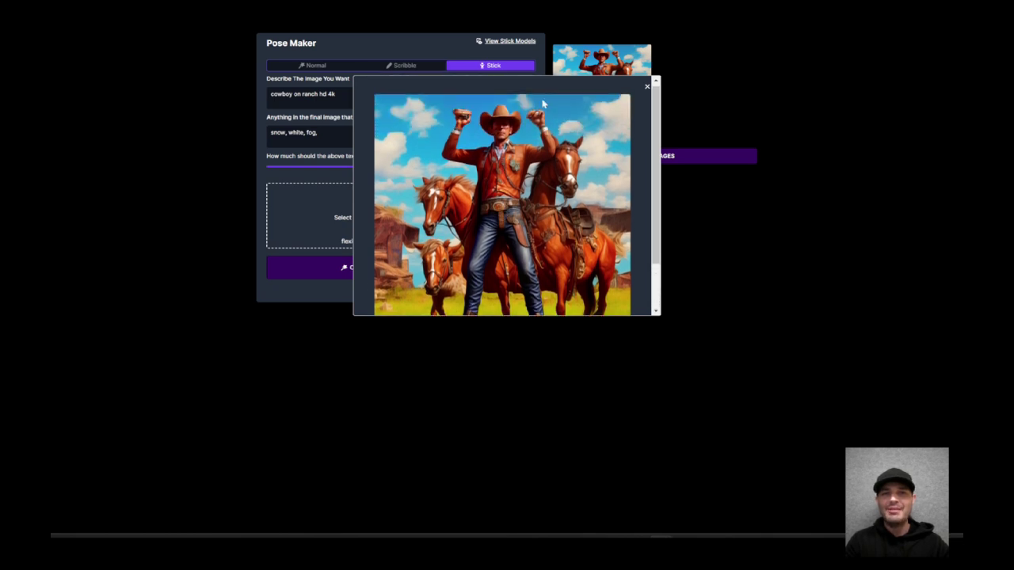
pyautogui.click(646, 85)
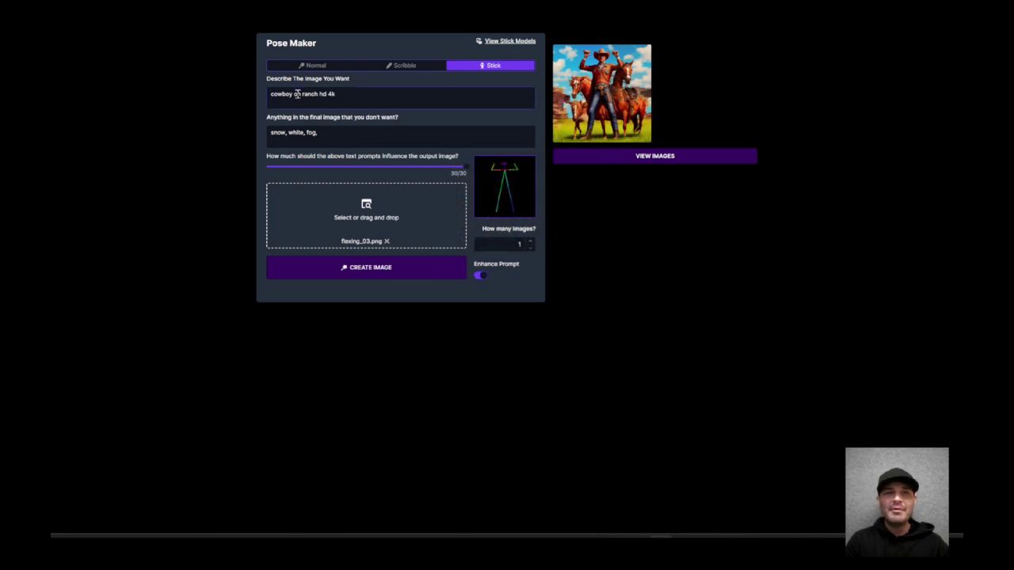
# Step: Replace "cowboy" in the image description so it reads "mexican senorita cowgirl on ranch hd 4k"
pyautogui.moveTo(293, 93); pyautogui.dragTo(269, 96)
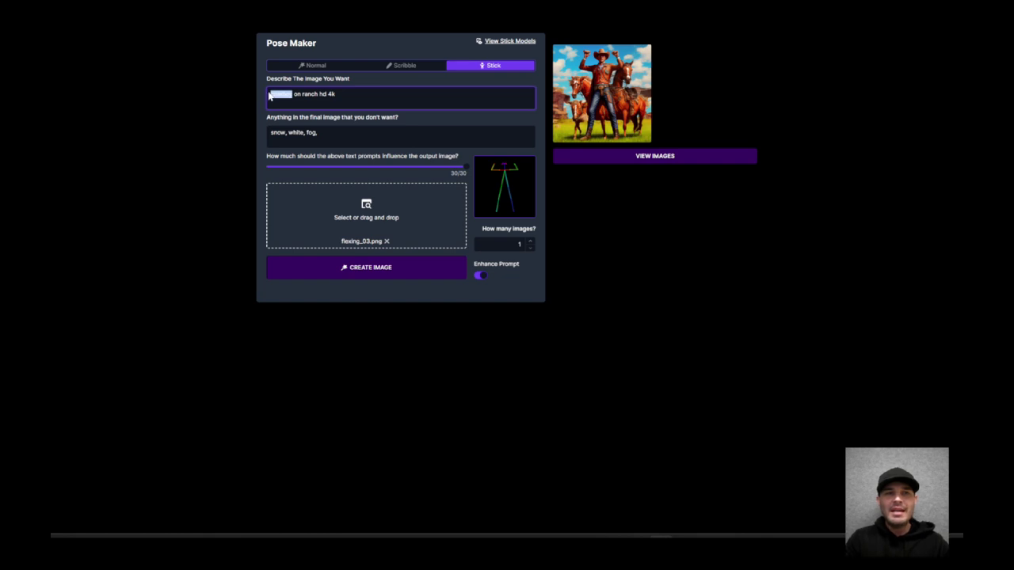
pyautogui.write('cowga')
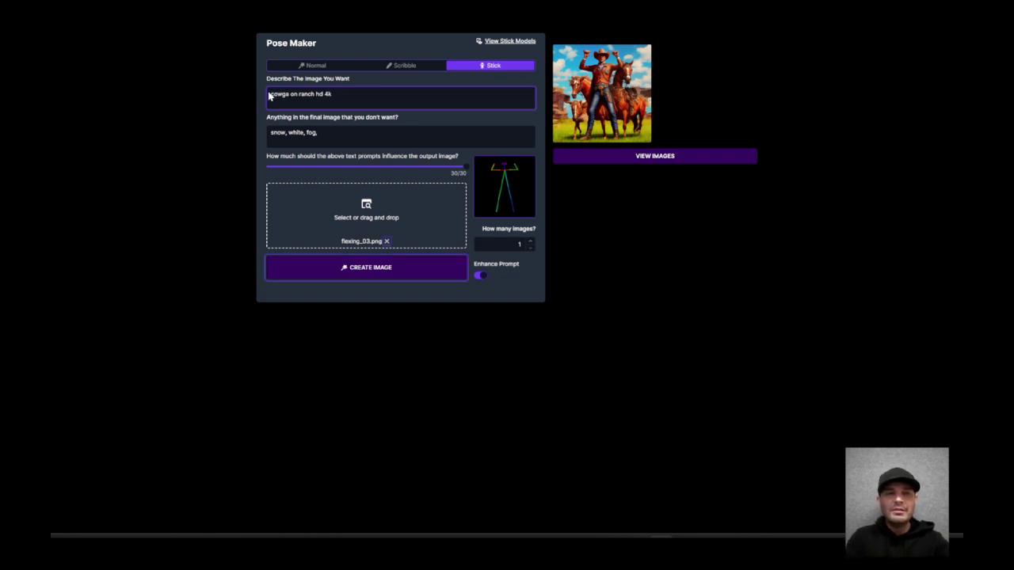
pyautogui.press('BackSpace')
pyautogui.write('irl')
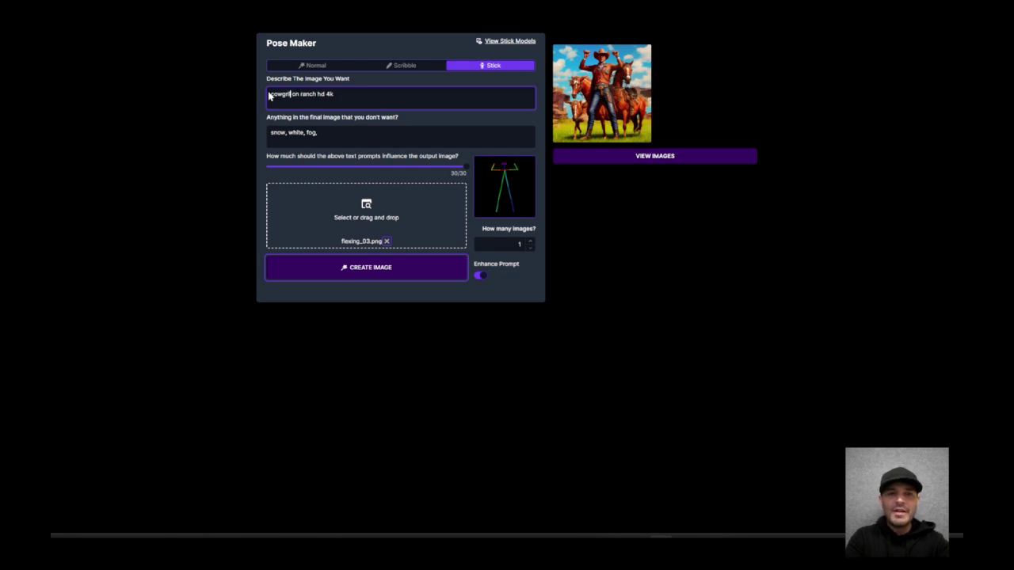
pyautogui.press('BackSpace')
pyautogui.press('BackSpace')
pyautogui.press('BackSpace')
pyautogui.press('BackSpace')
pyautogui.press('BackSpace')
pyautogui.press('BackSpace')
pyautogui.press('BackSpace')
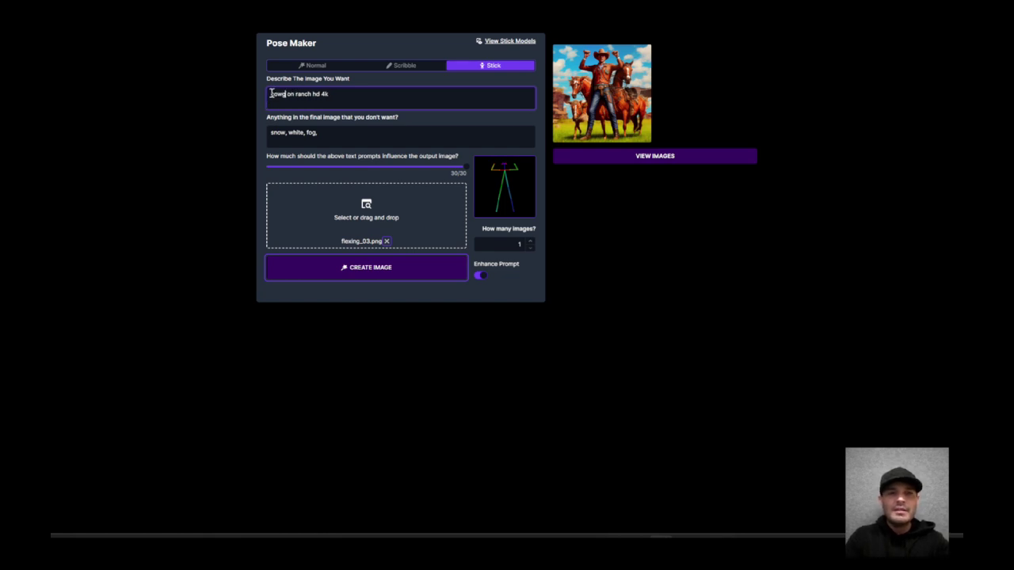
pyautogui.write('mecia')
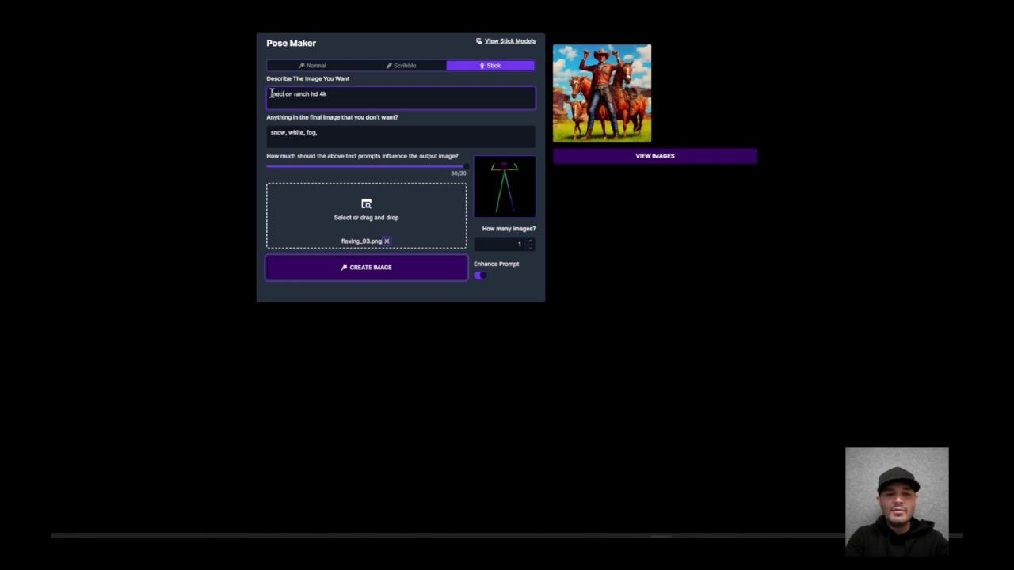
pyautogui.press('BackSpace')
pyautogui.press('BackSpace')
pyautogui.press('BackSpace')
pyautogui.press('BackSpace')
pyautogui.write('xican senorita')
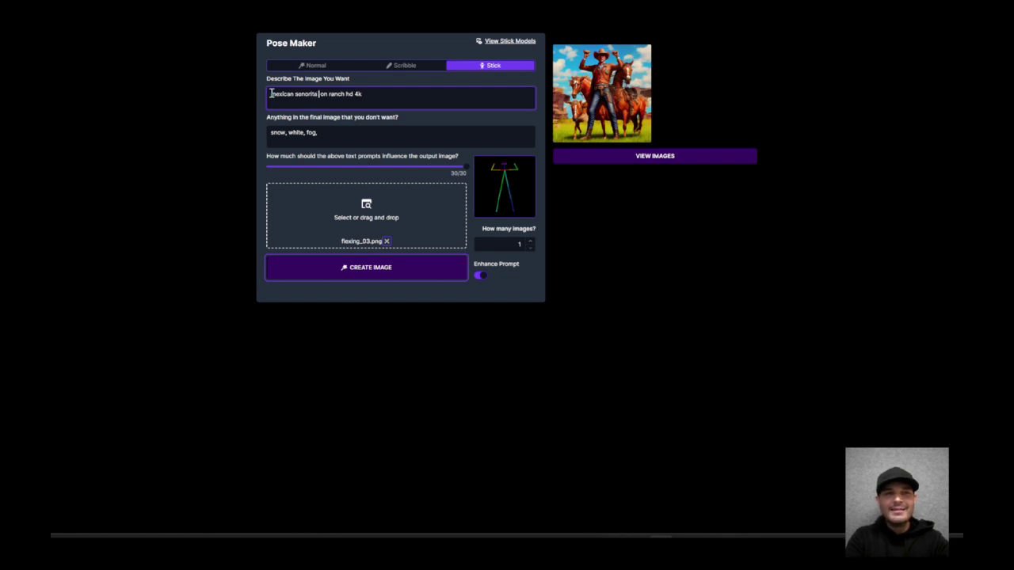
pyautogui.write(' cowgirl')
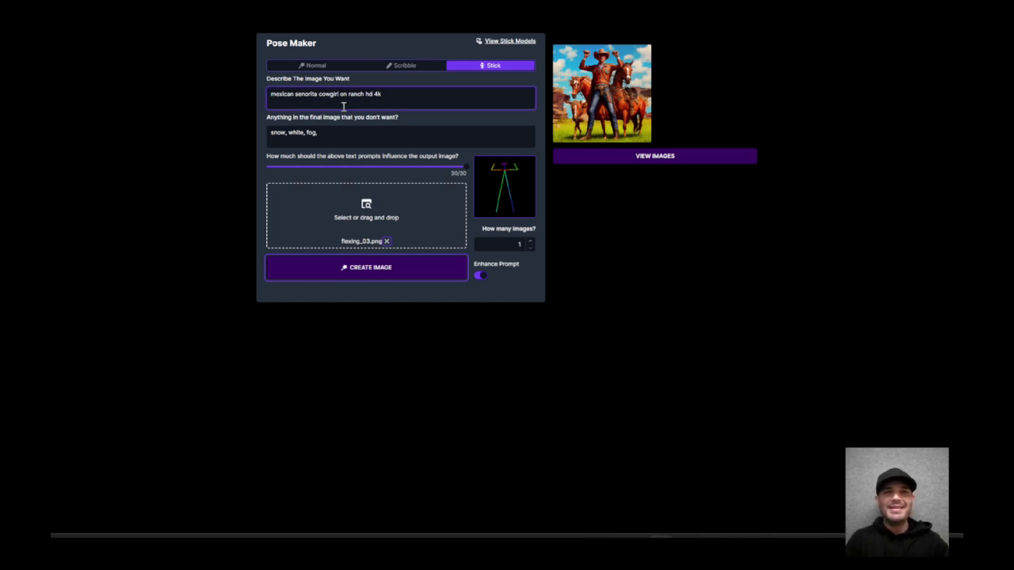
# Step: Create the senorita cowgirl image from the flexing stick pose, inspect the whole enlarged picture and close it
pyautogui.click(370, 268)
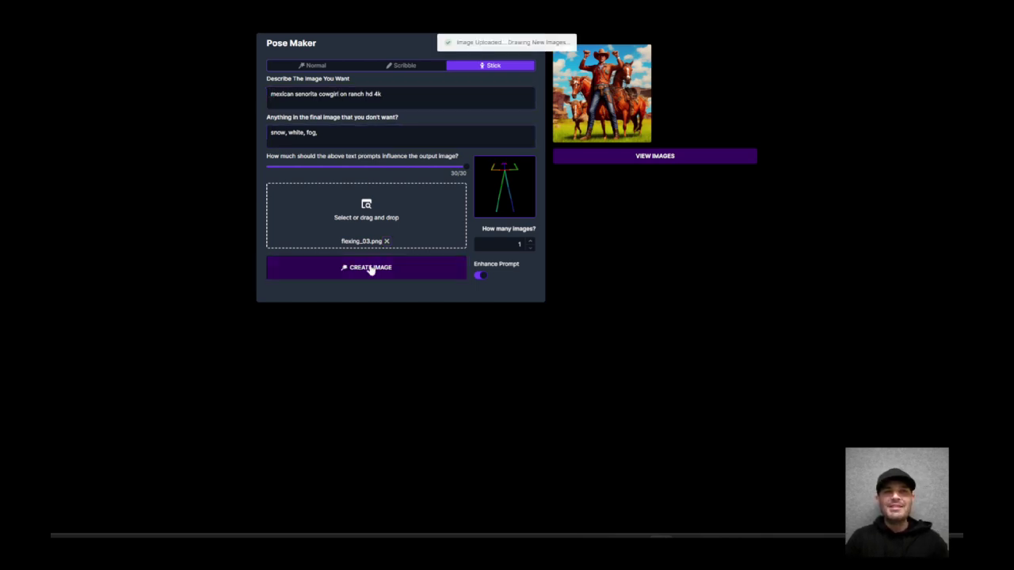
pyautogui.click(624, 161)
pyautogui.scroll(-2, 569, 173)
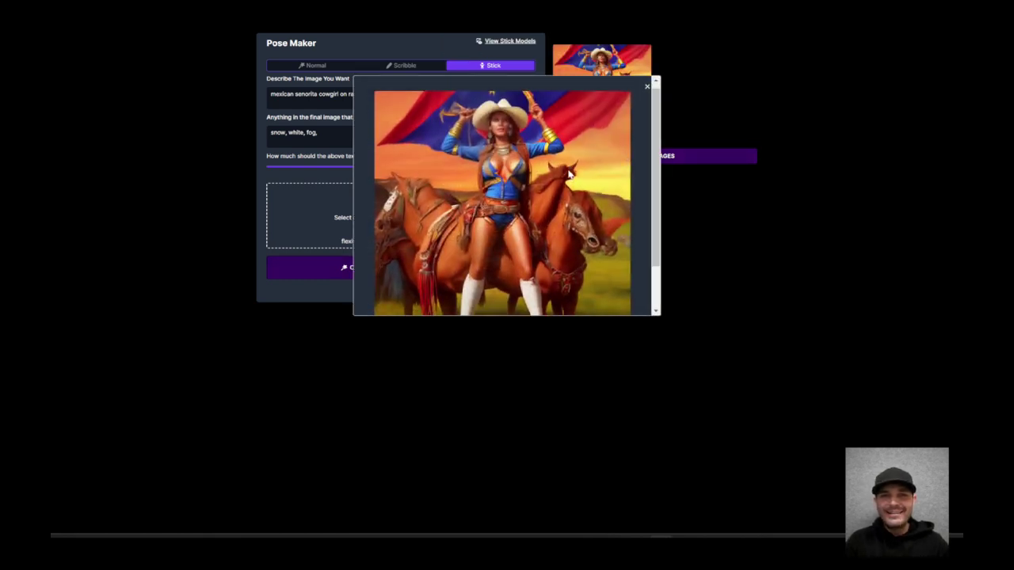
pyautogui.scroll(-2, 569, 173)
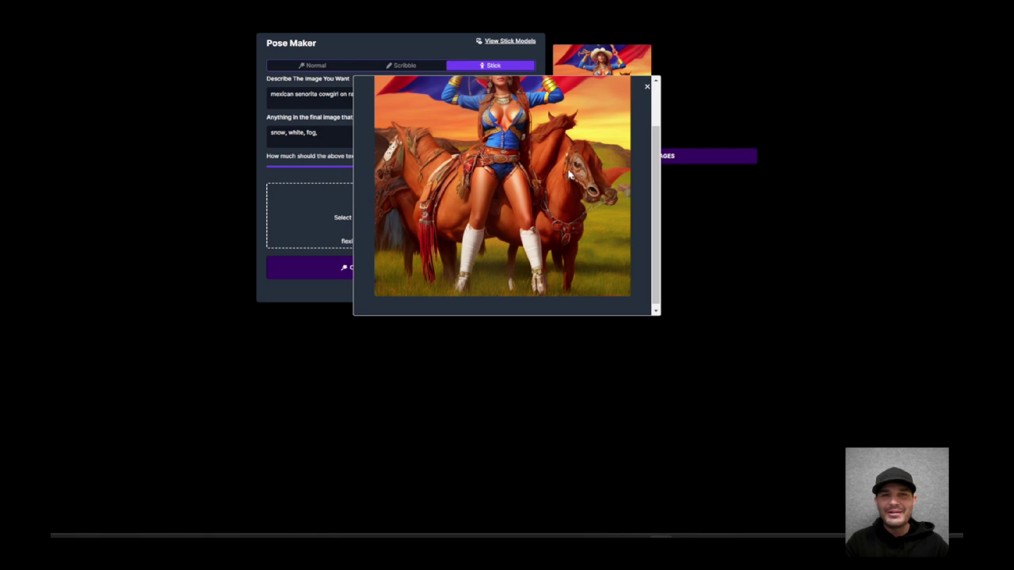
pyautogui.scroll(2, 579, 198)
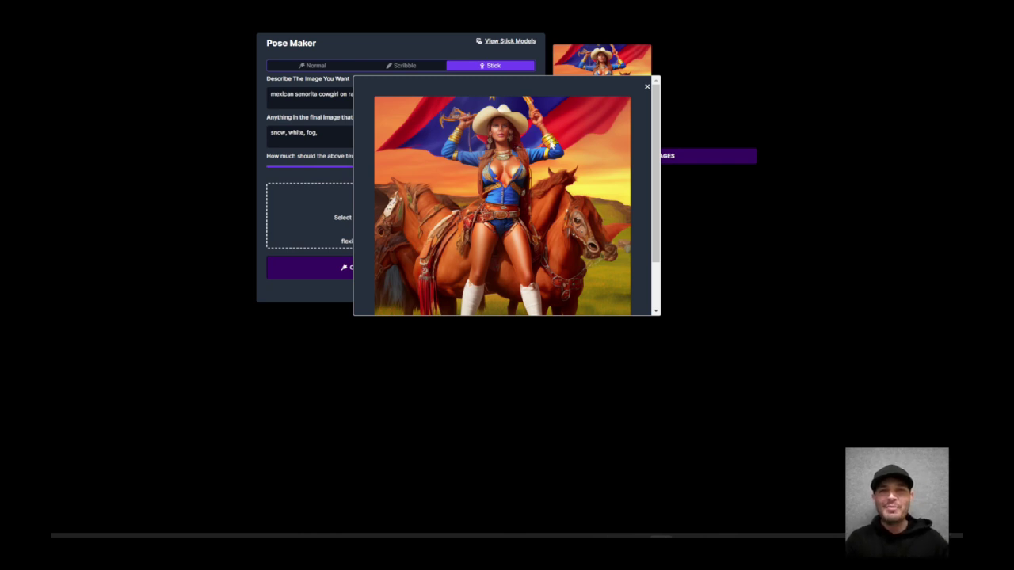
pyautogui.scroll(-2, 586, 134)
pyautogui.scroll(1, 585, 132)
pyautogui.scroll(1, 586, 133)
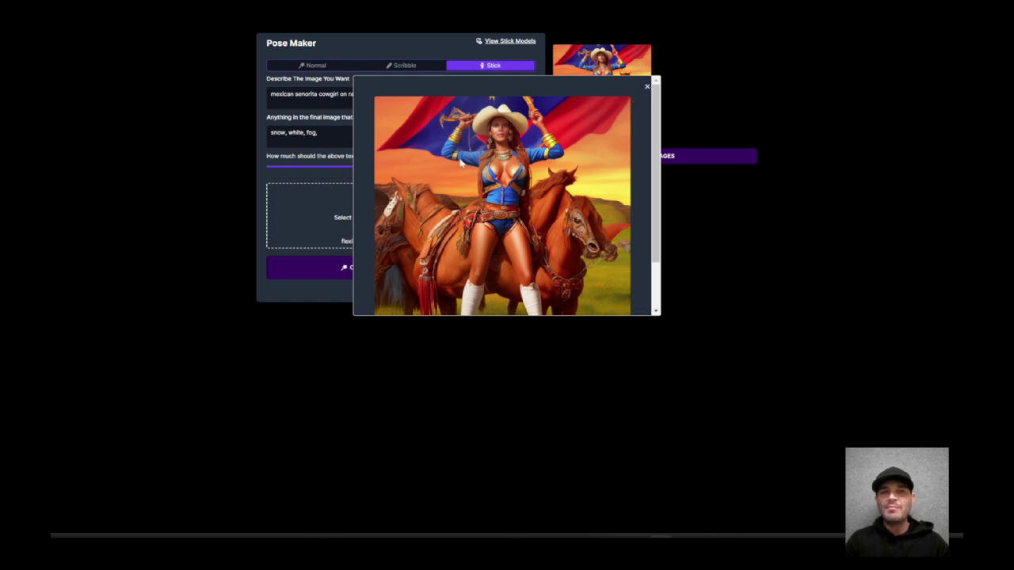
pyautogui.click(648, 88)
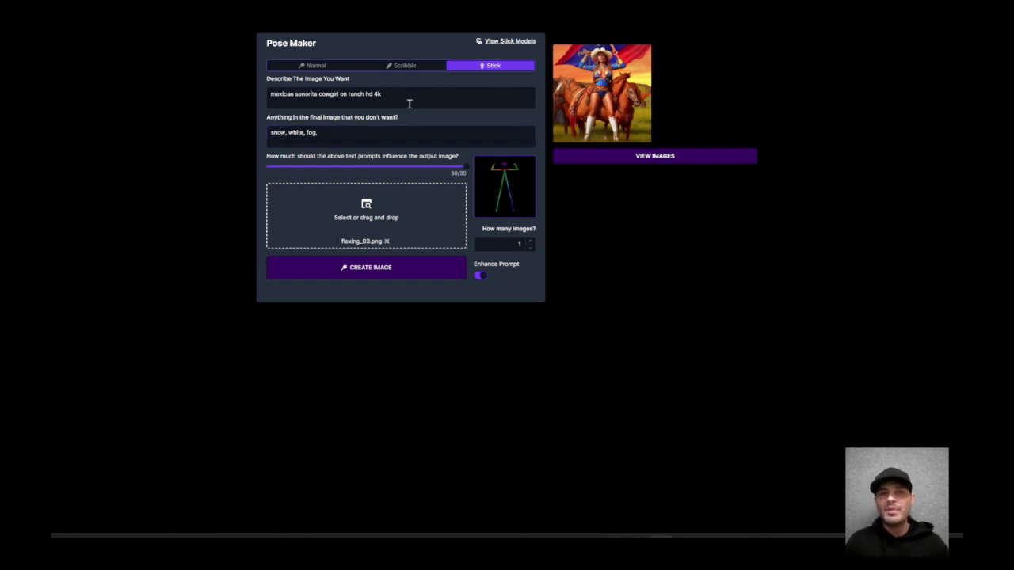
# Step: Open the list of things unwanted in the final image for editing
pyautogui.click(415, 136)
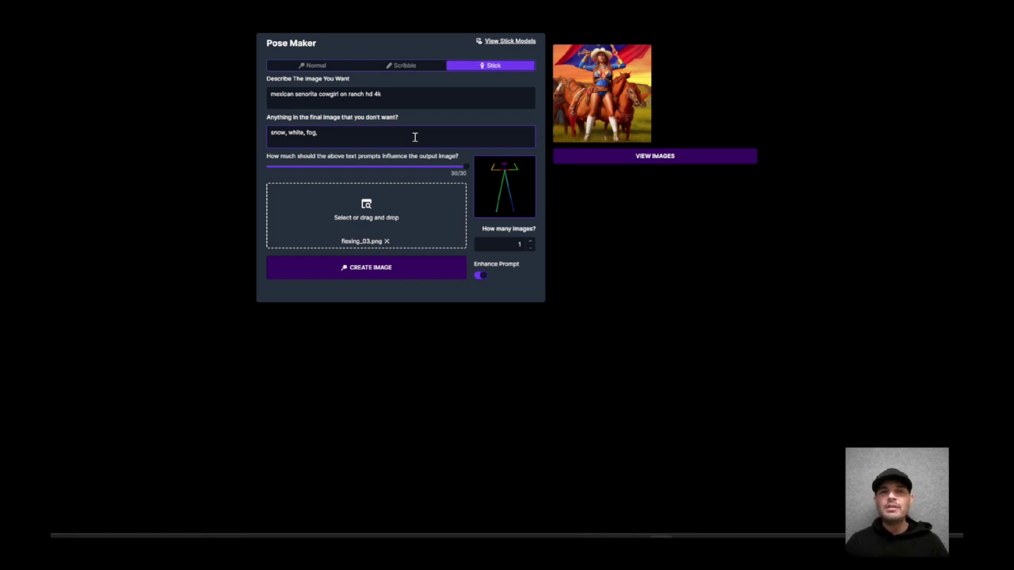